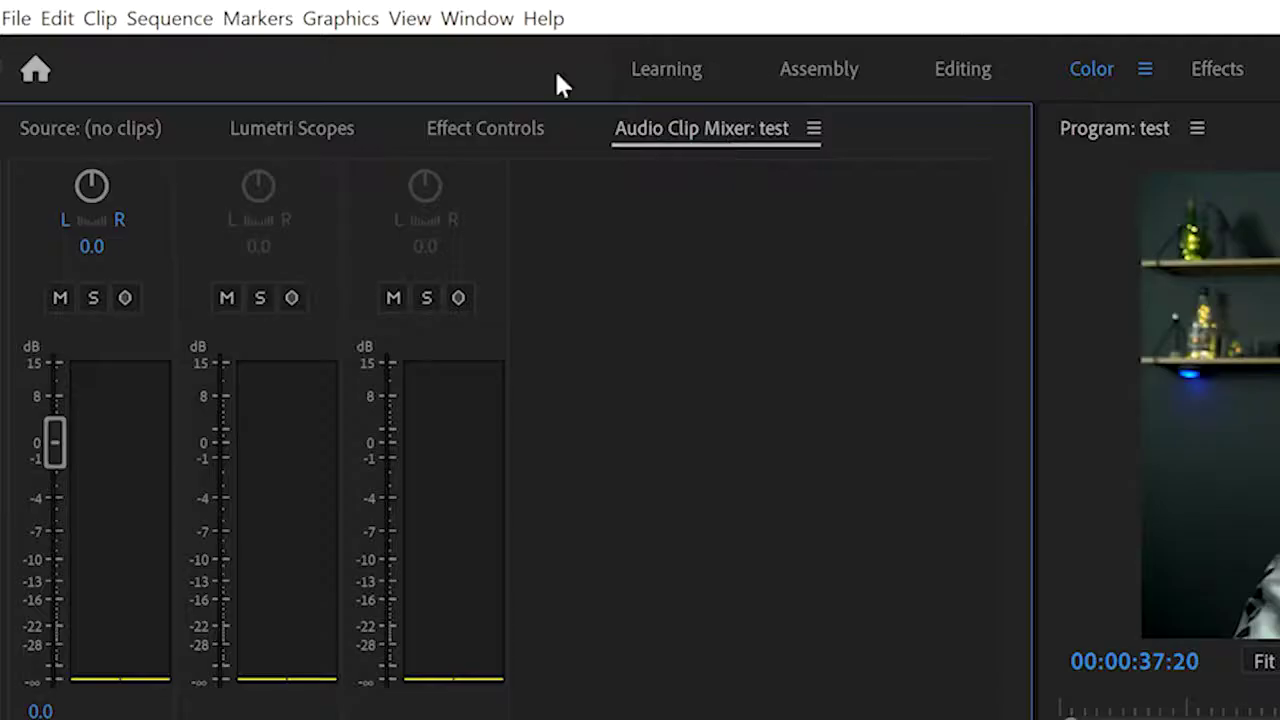
# Open the Text panel's Captions view and set up transcription of sequence test in English from the Mix track
pyautogui.click(477, 18)
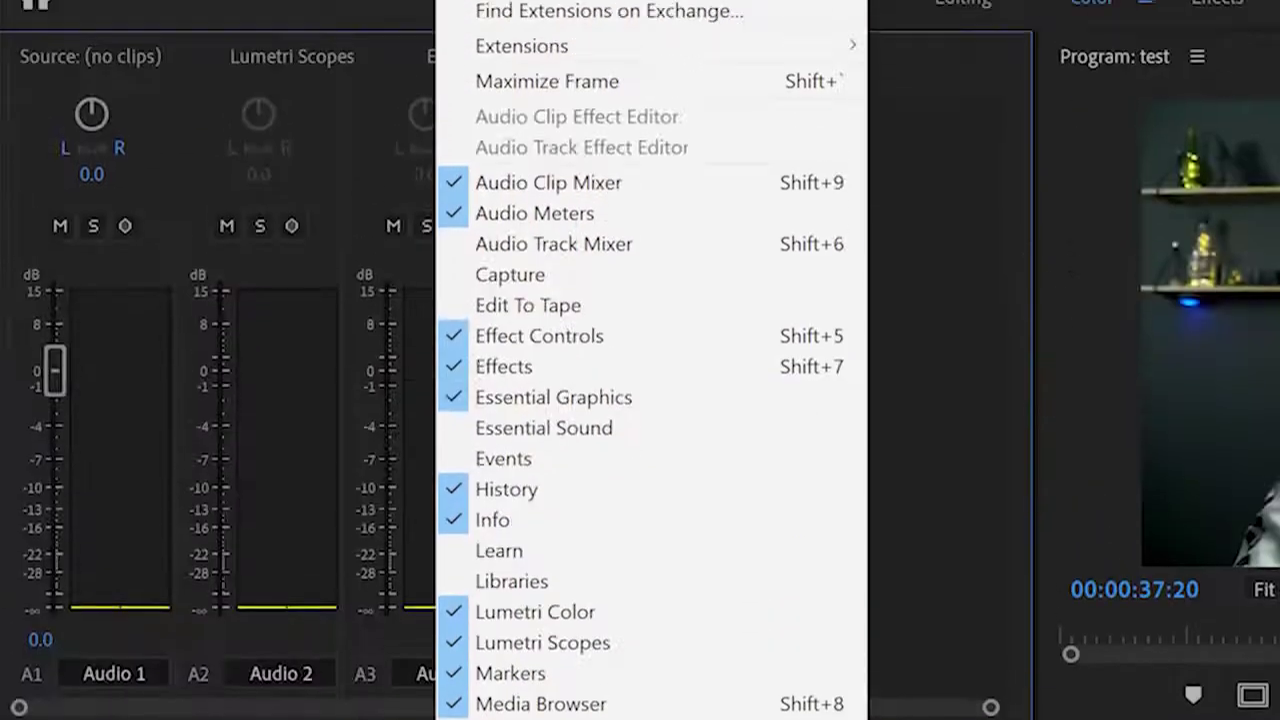
pyautogui.click(492, 450)
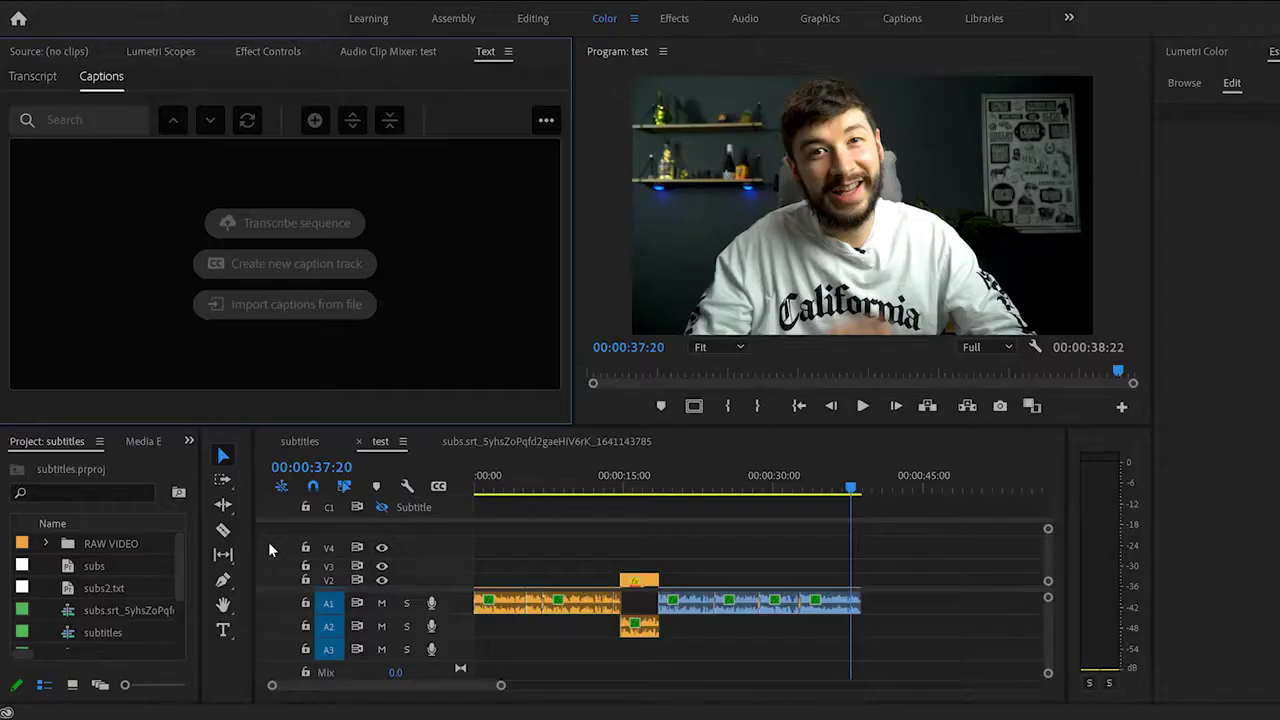
pyautogui.click(269, 545)
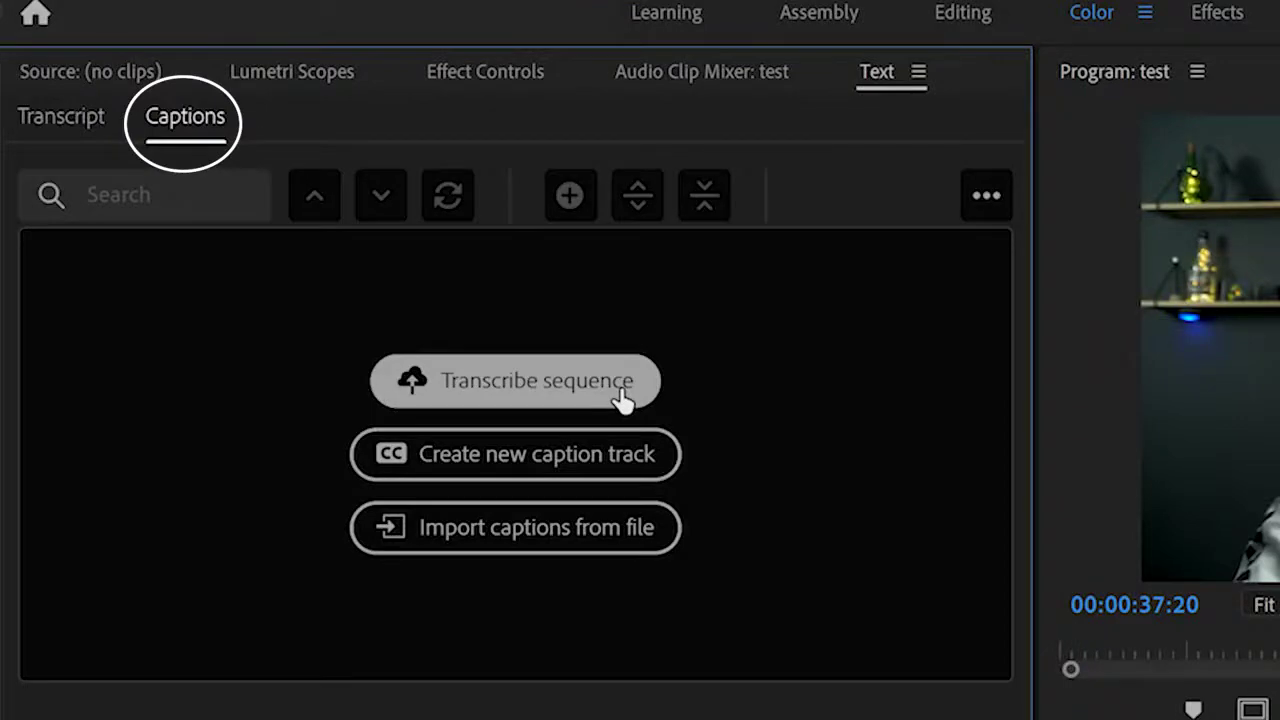
pyautogui.click(622, 396)
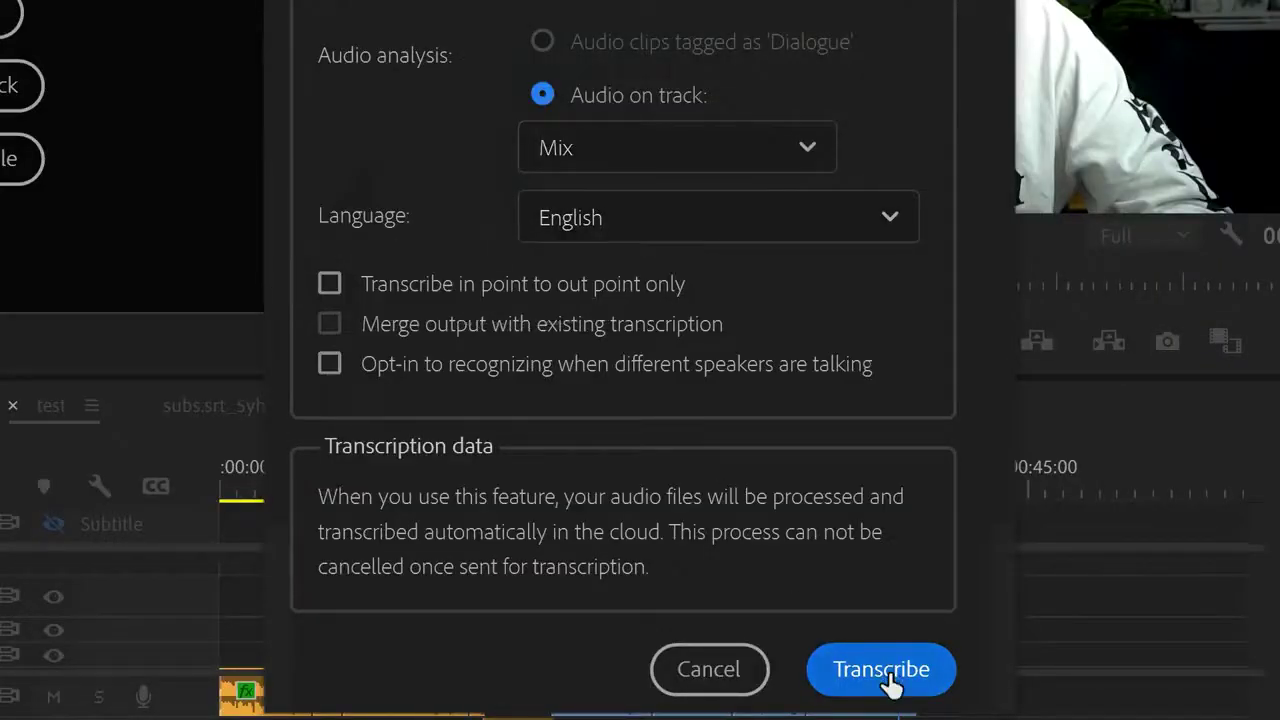
# Transcribe the sequence, then set captions to a 30-character maximum on single lines
pyautogui.click(878, 675)
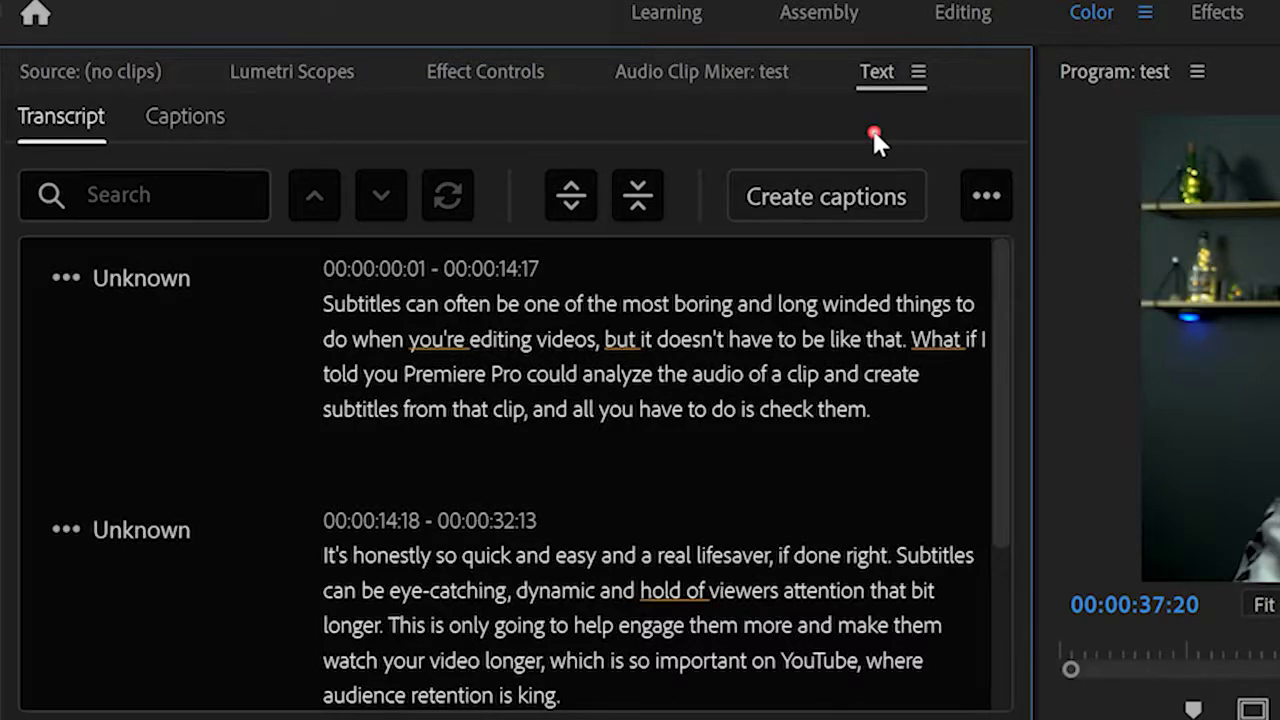
pyautogui.click(831, 211)
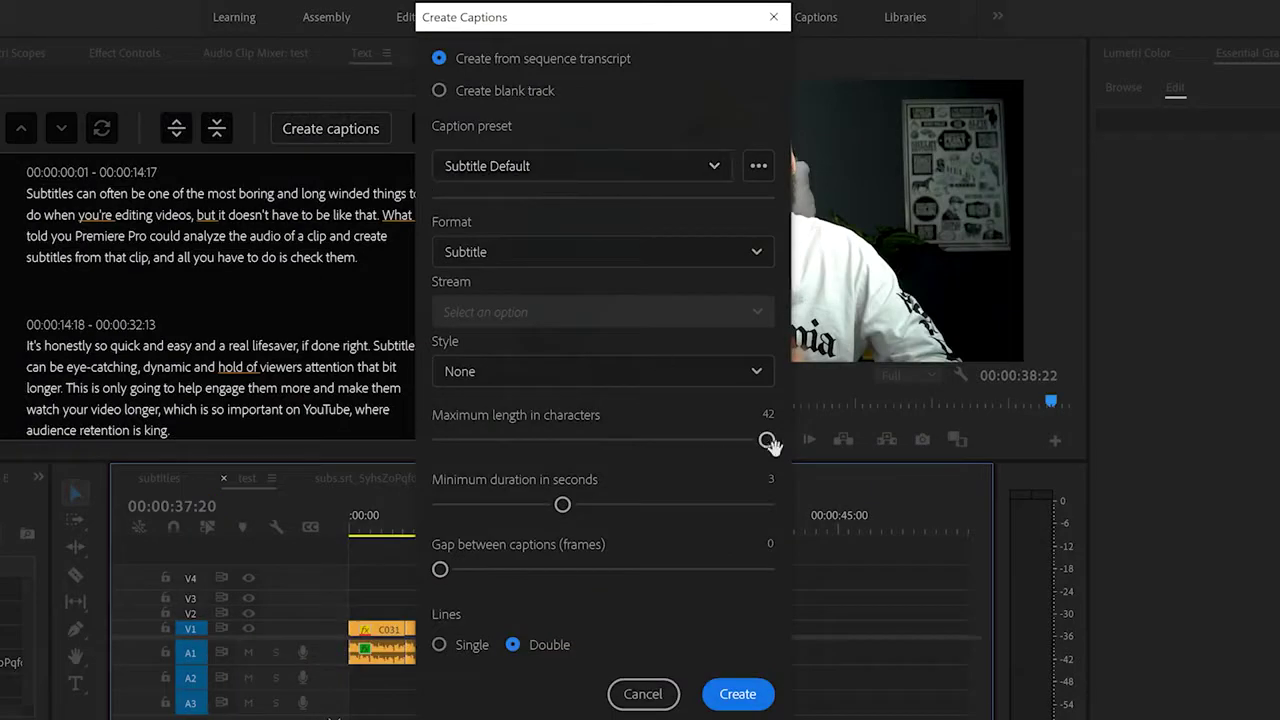
pyautogui.moveTo(655, 445); pyautogui.dragTo(581, 441)
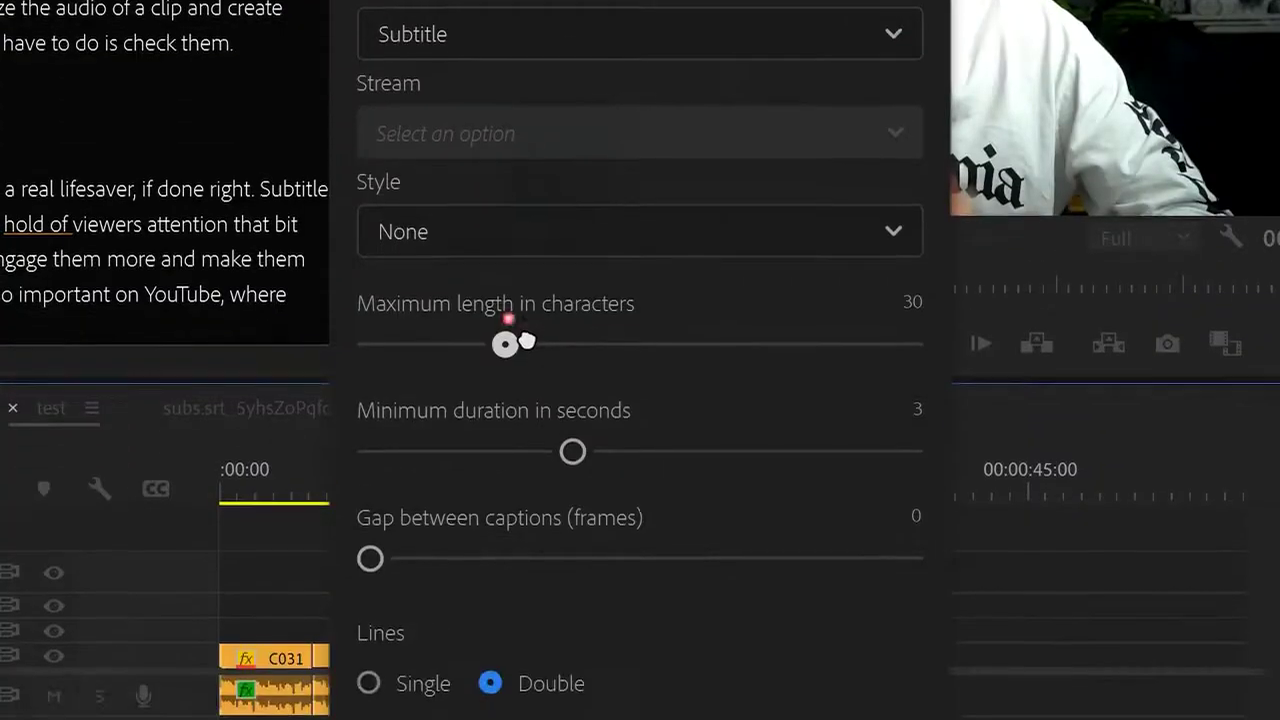
pyautogui.click(421, 565)
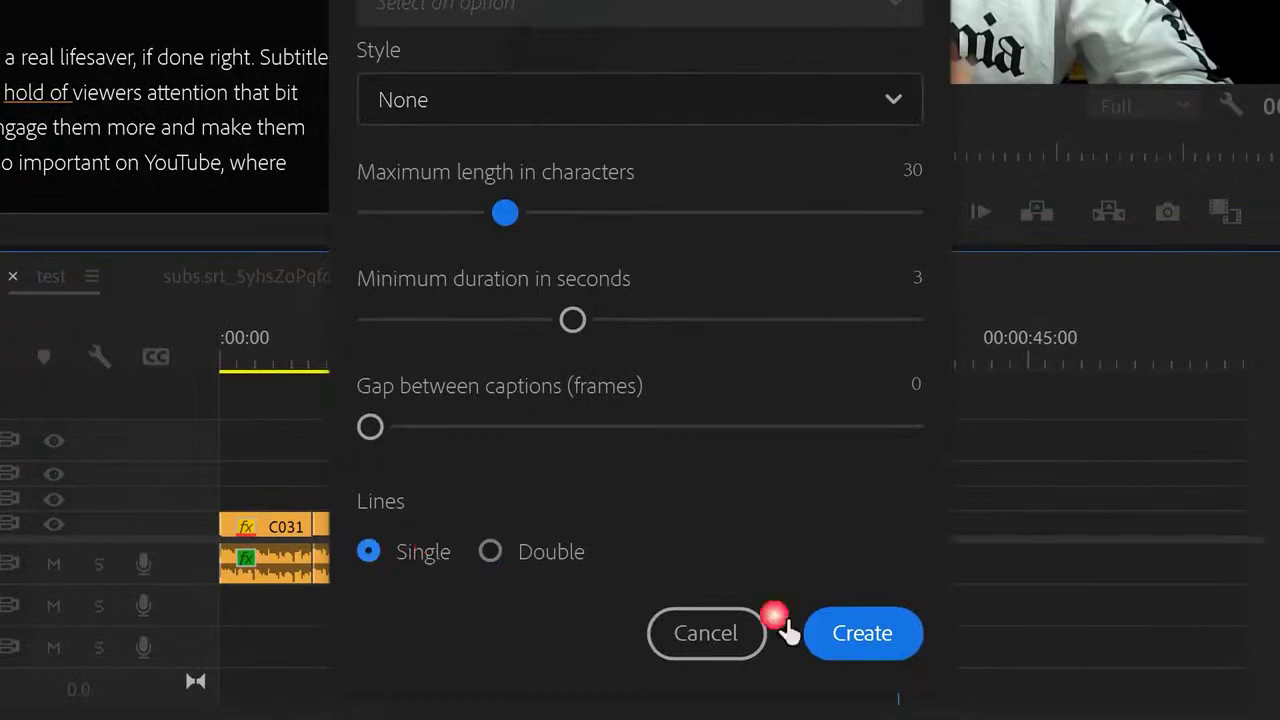
# Create the captions and play the sequence from the start to review them
pyautogui.click(862, 633)
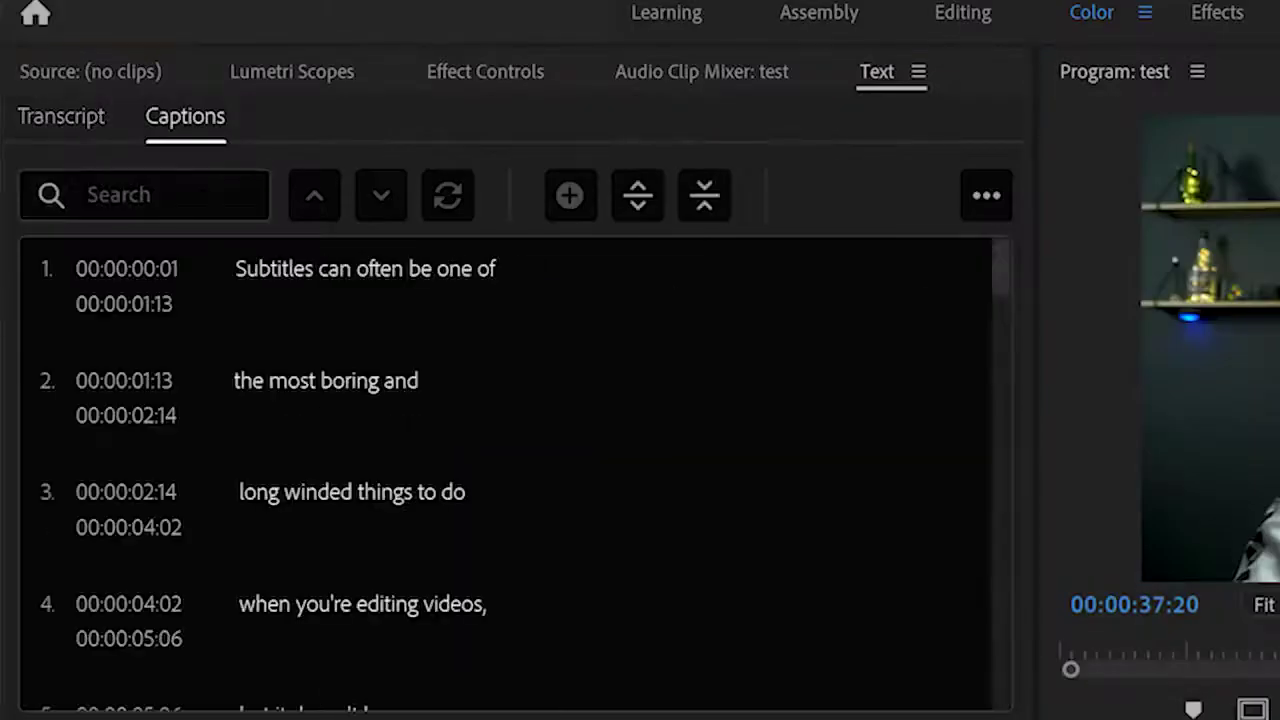
pyautogui.press('space')
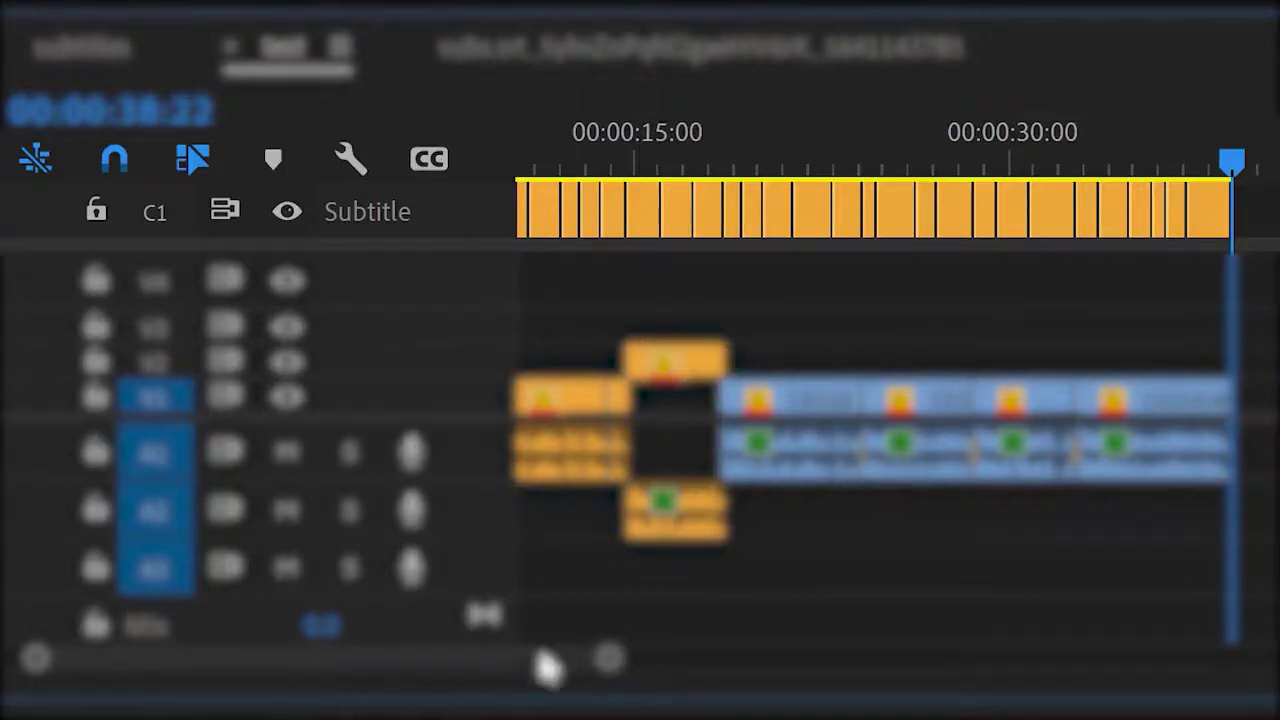
# Export the caption list to an SRT file named subtitles
pyautogui.moveTo(543, 666); pyautogui.dragTo(409, 663)
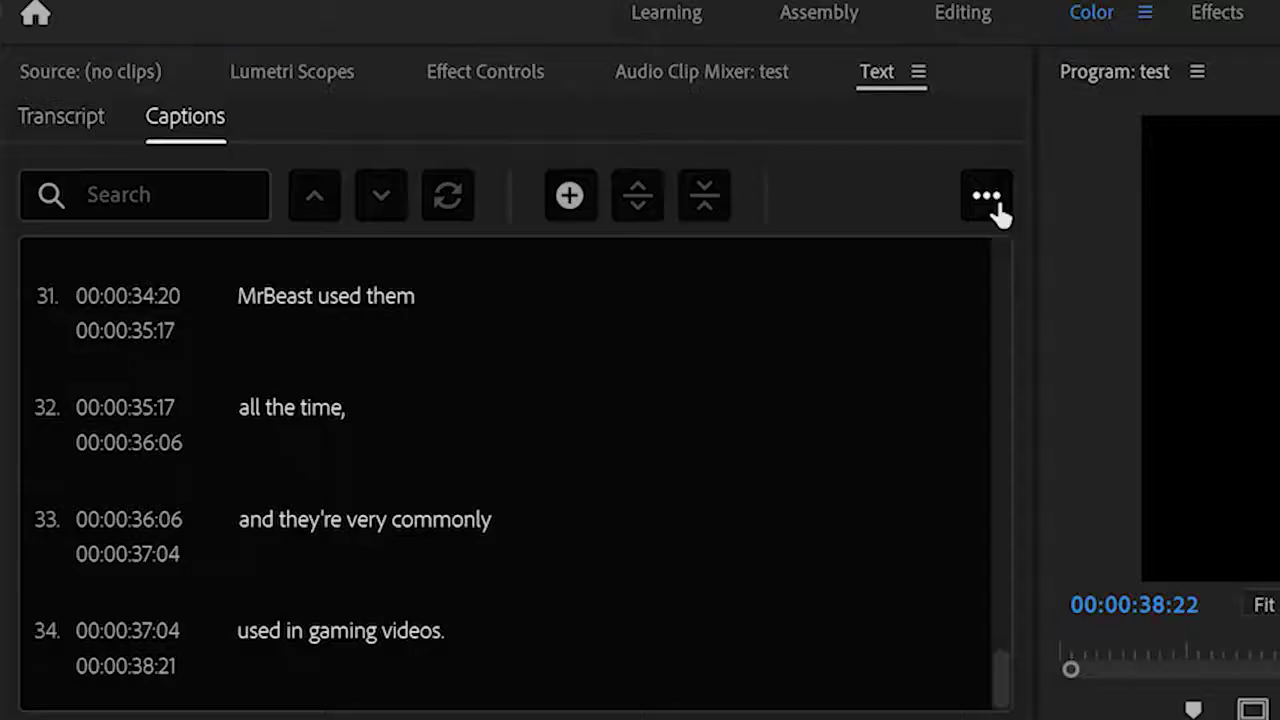
pyautogui.click(997, 208)
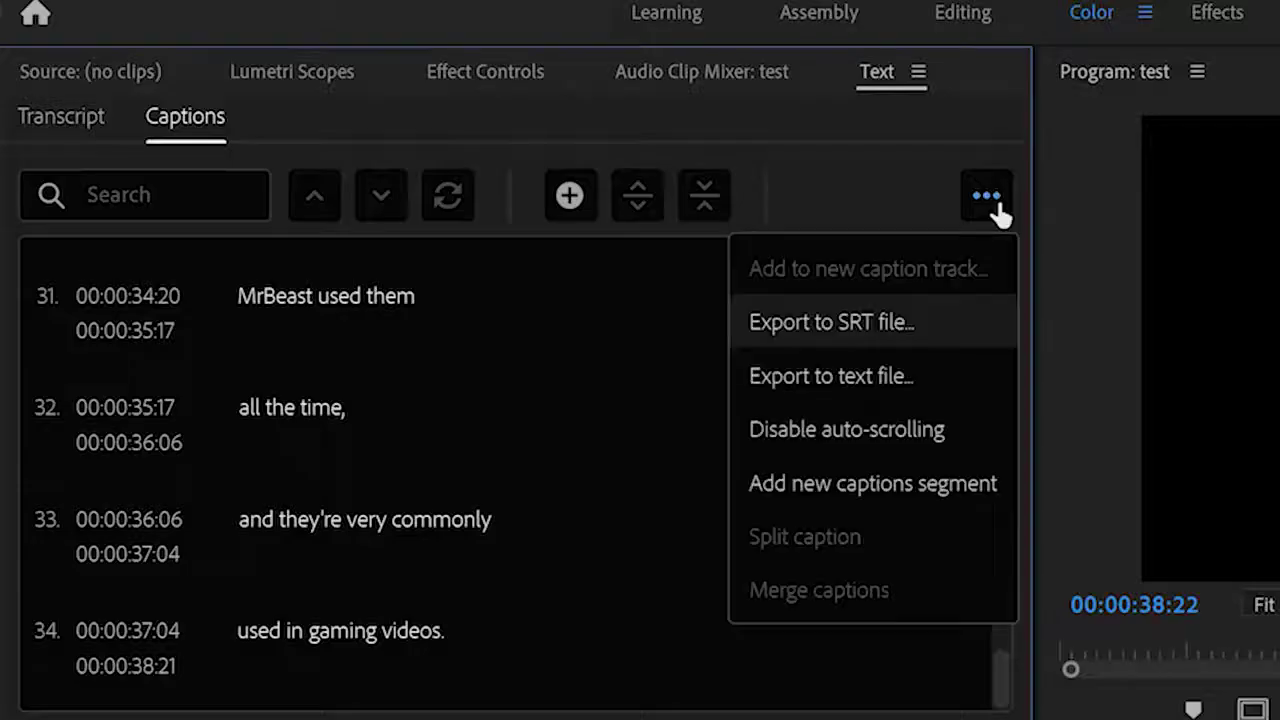
pyautogui.click(878, 333)
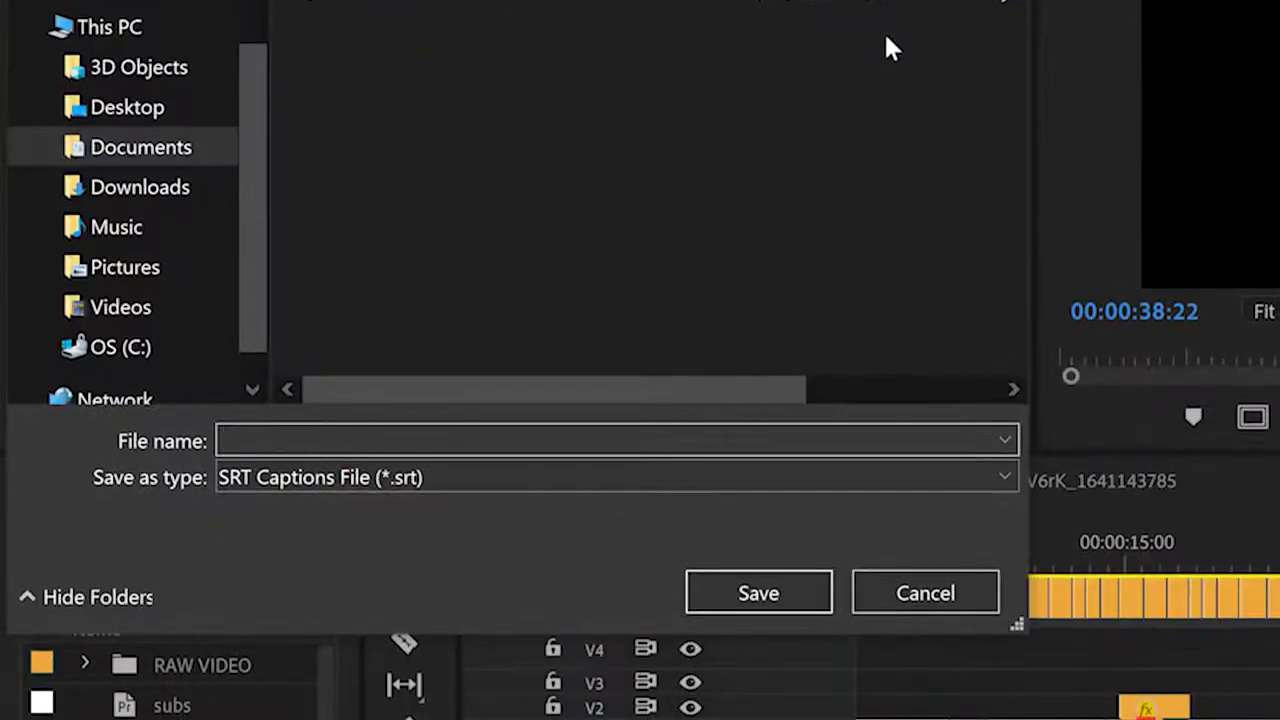
pyautogui.write('subtitles')
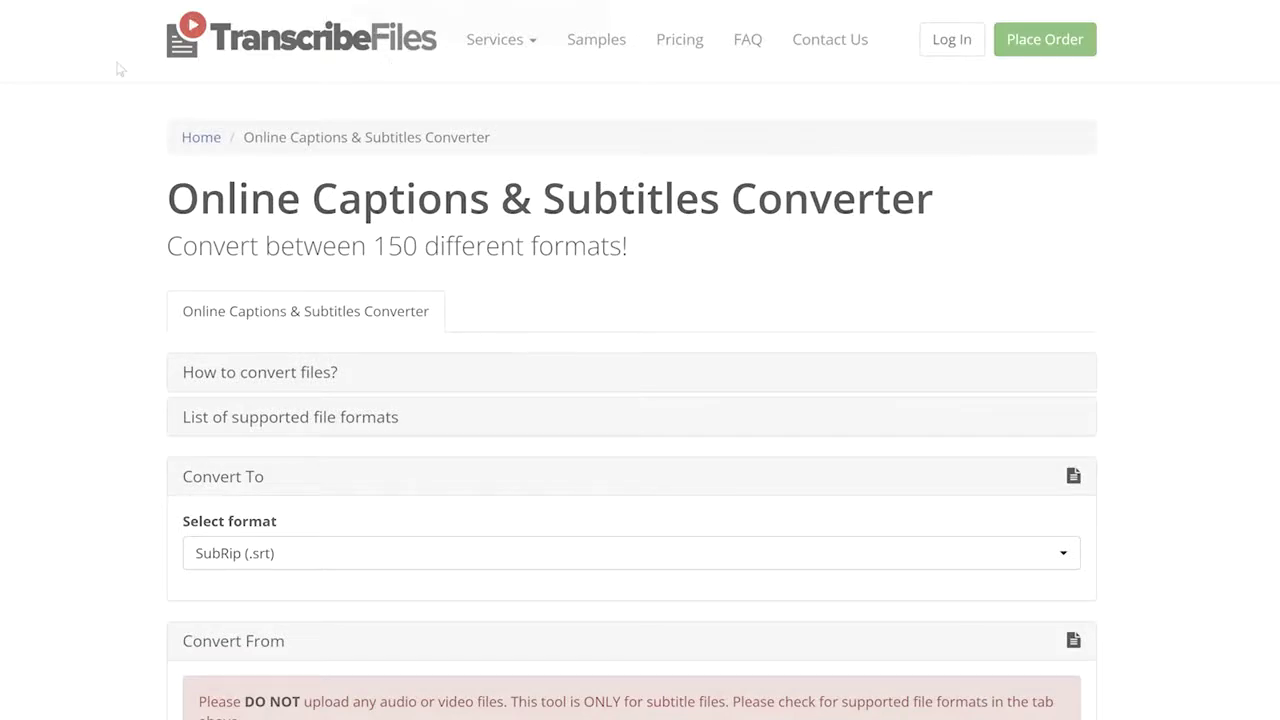
# Choose Final Cut Pro Xml (.xml) as the output format and download the converted subtitles file
pyautogui.click(1062, 553)
pyautogui.scroll(-4, 437, 434)
pyautogui.scroll(-10, 437, 433)
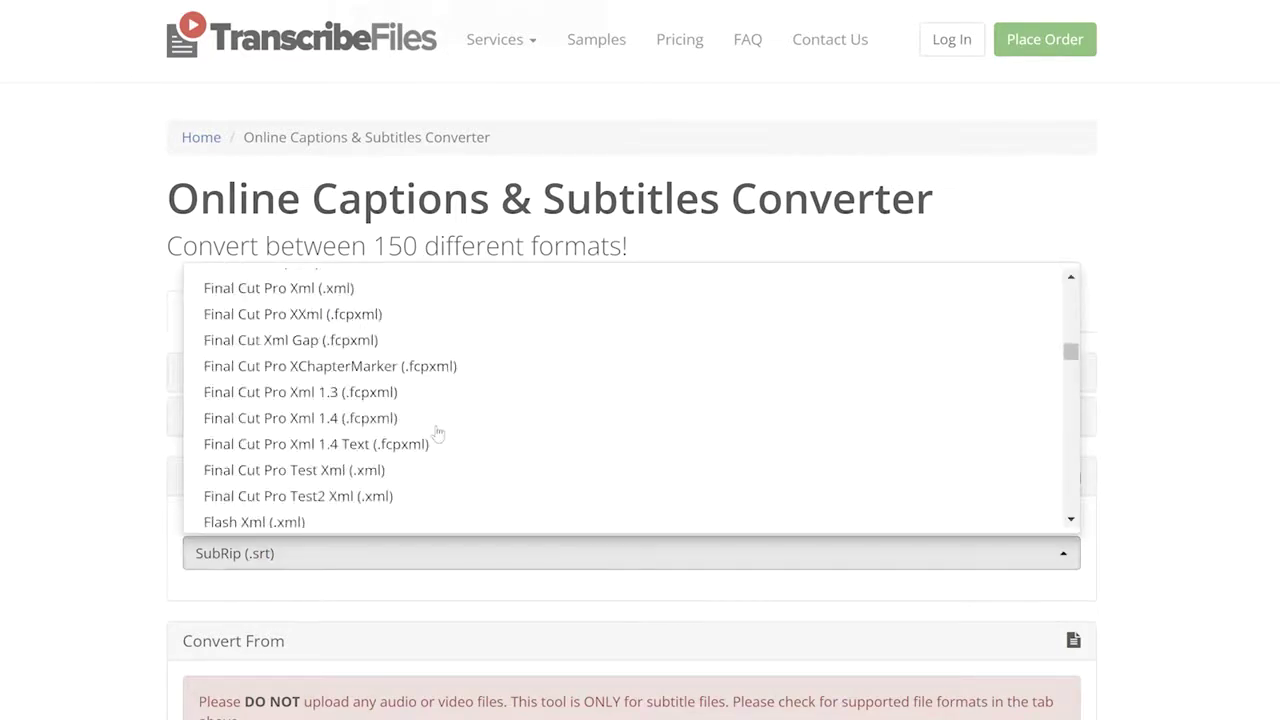
pyautogui.scroll(5, 437, 433)
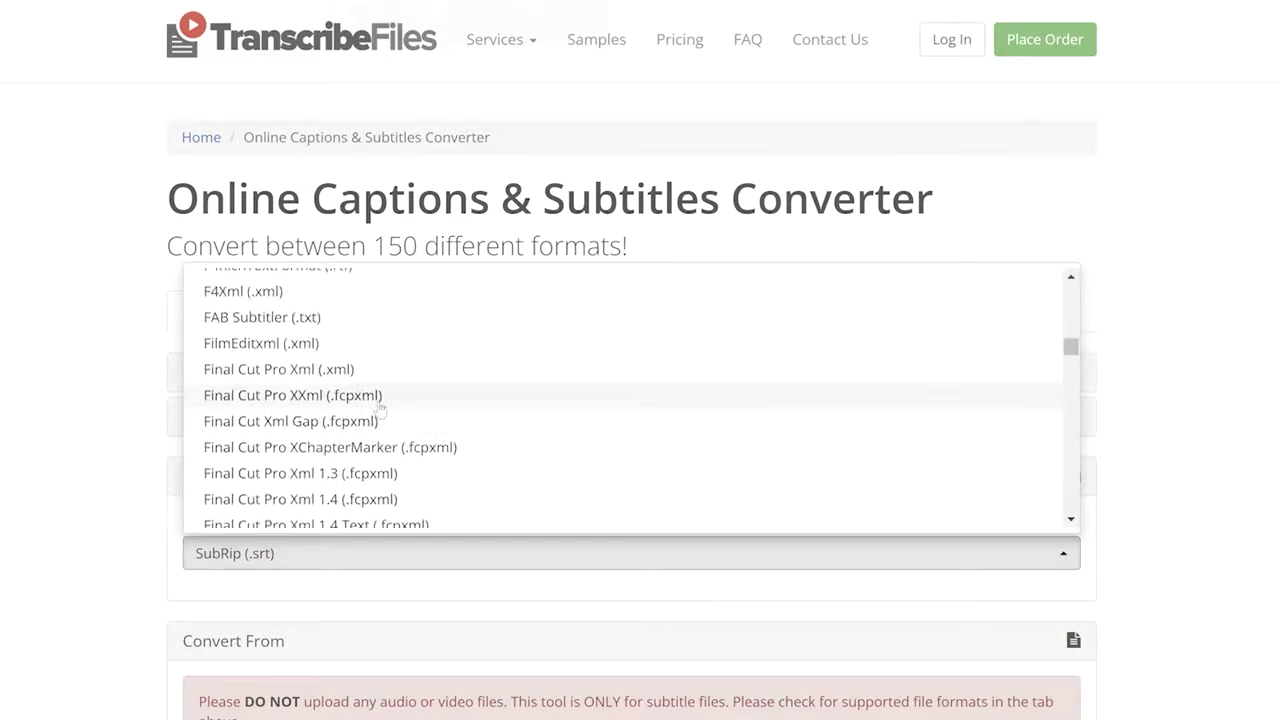
pyautogui.click(286, 370)
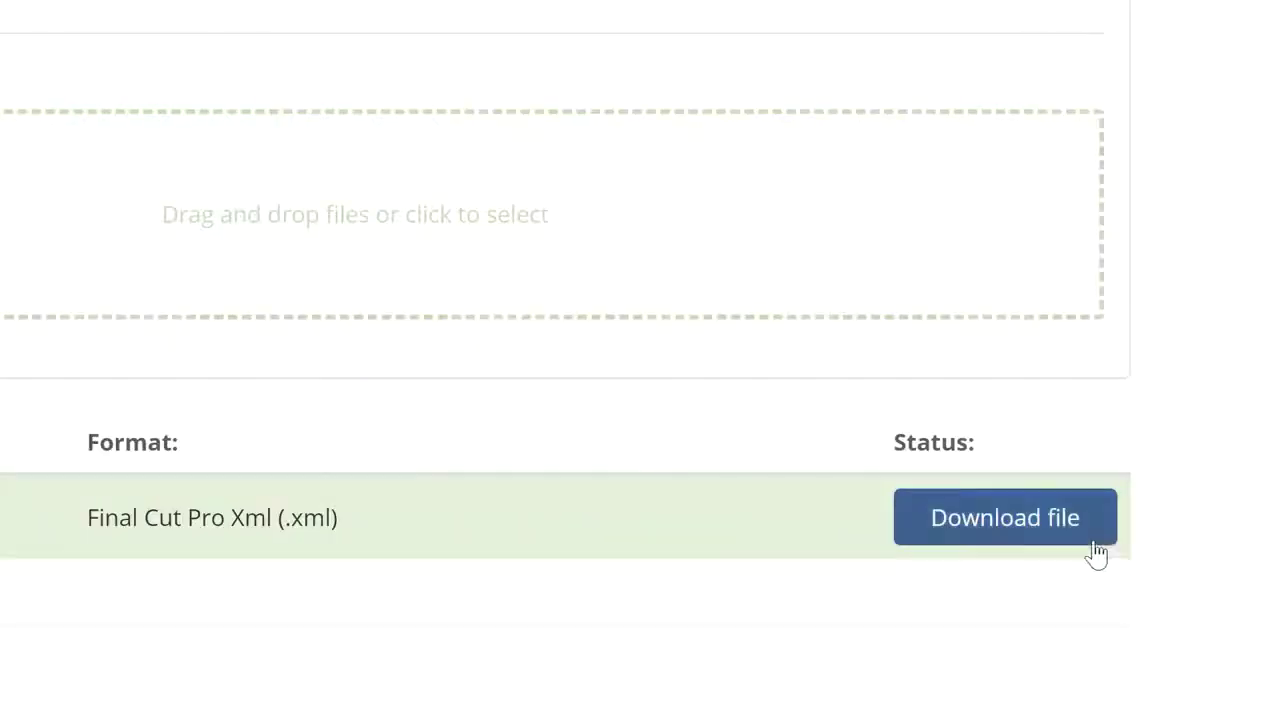
pyautogui.click(1060, 620)
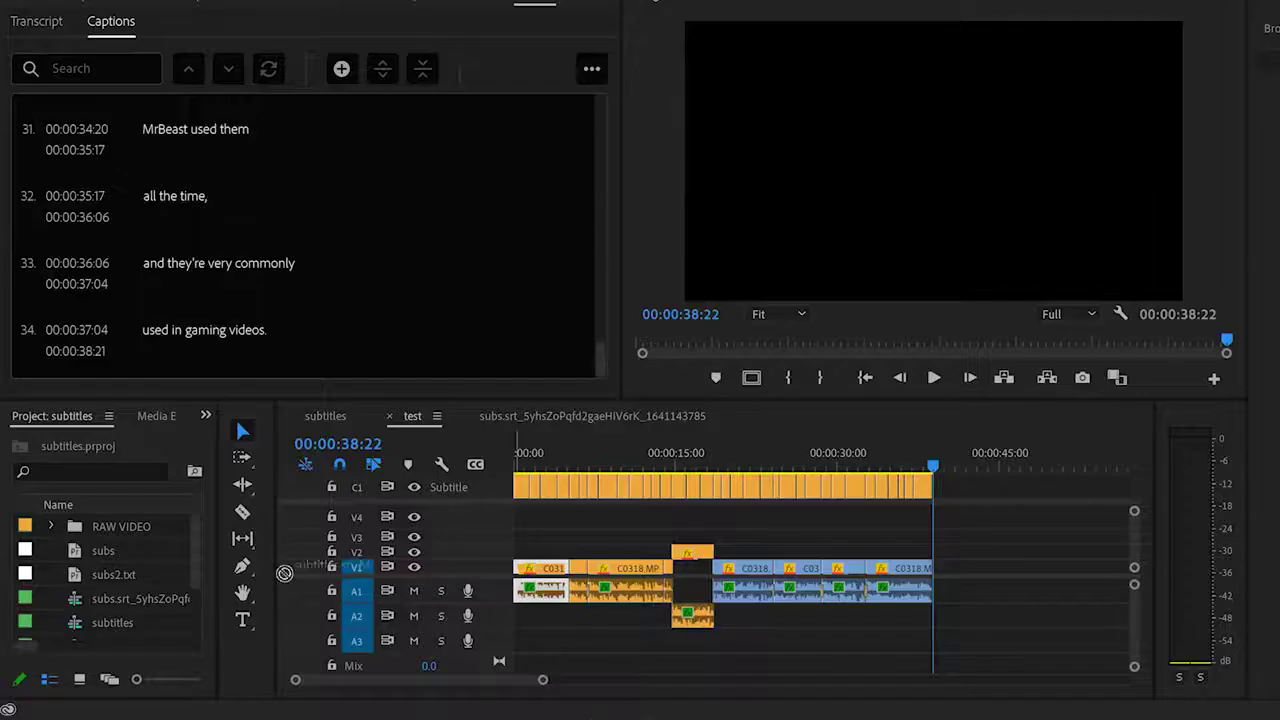
# Import the converted subtitles file and line its text clips up at the sequence start on V4
pyautogui.moveTo(284, 573); pyautogui.dragTo(97, 592)
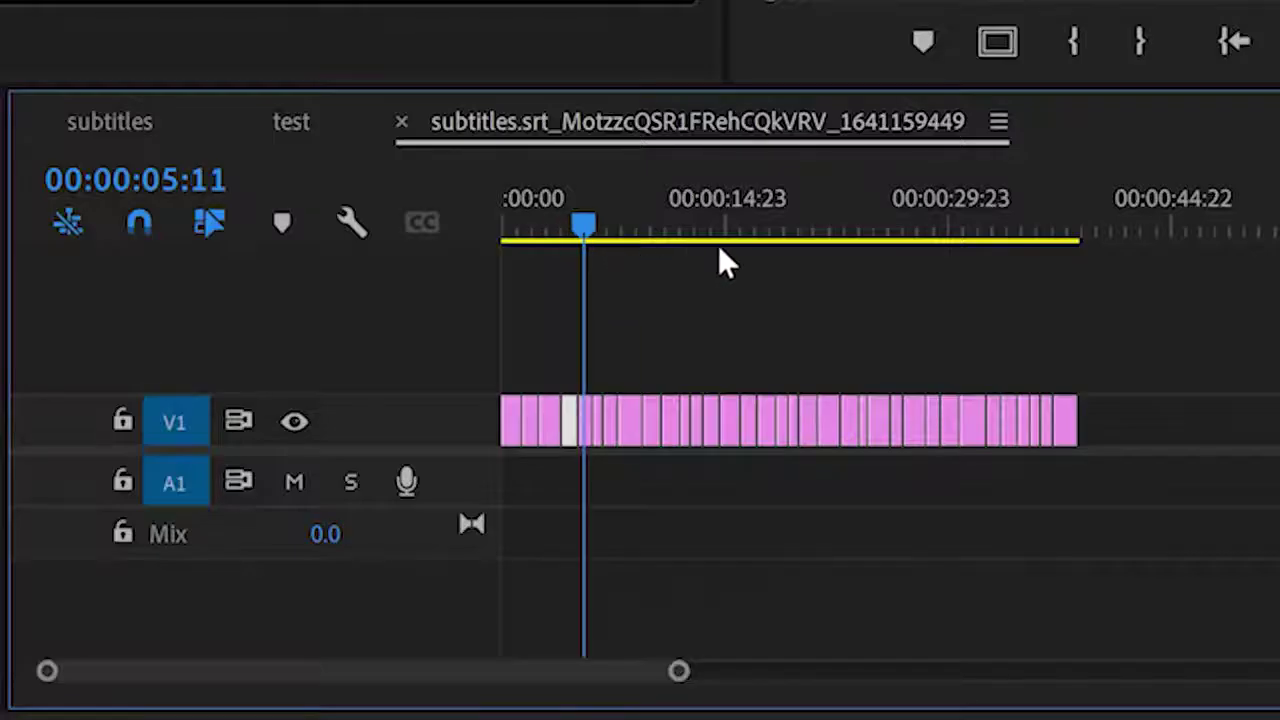
pyautogui.moveTo(718, 245); pyautogui.dragTo(1078, 285)
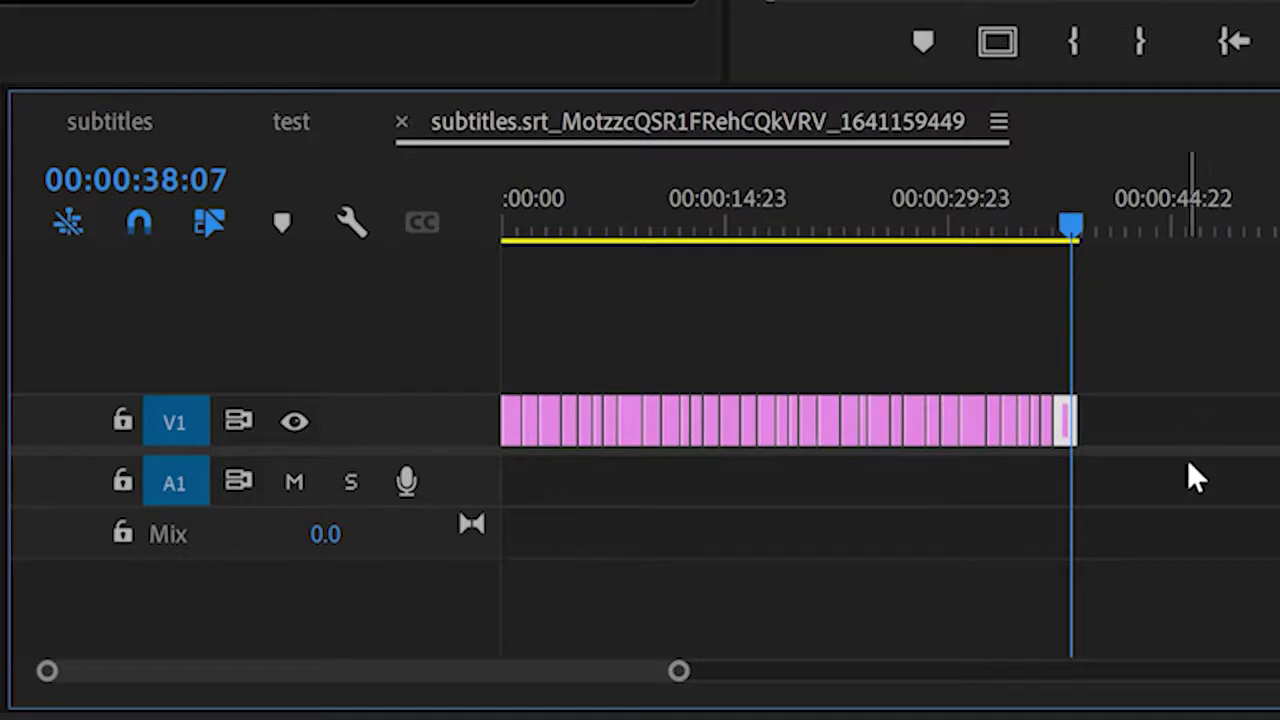
pyautogui.moveTo(1194, 507); pyautogui.dragTo(405, 320)
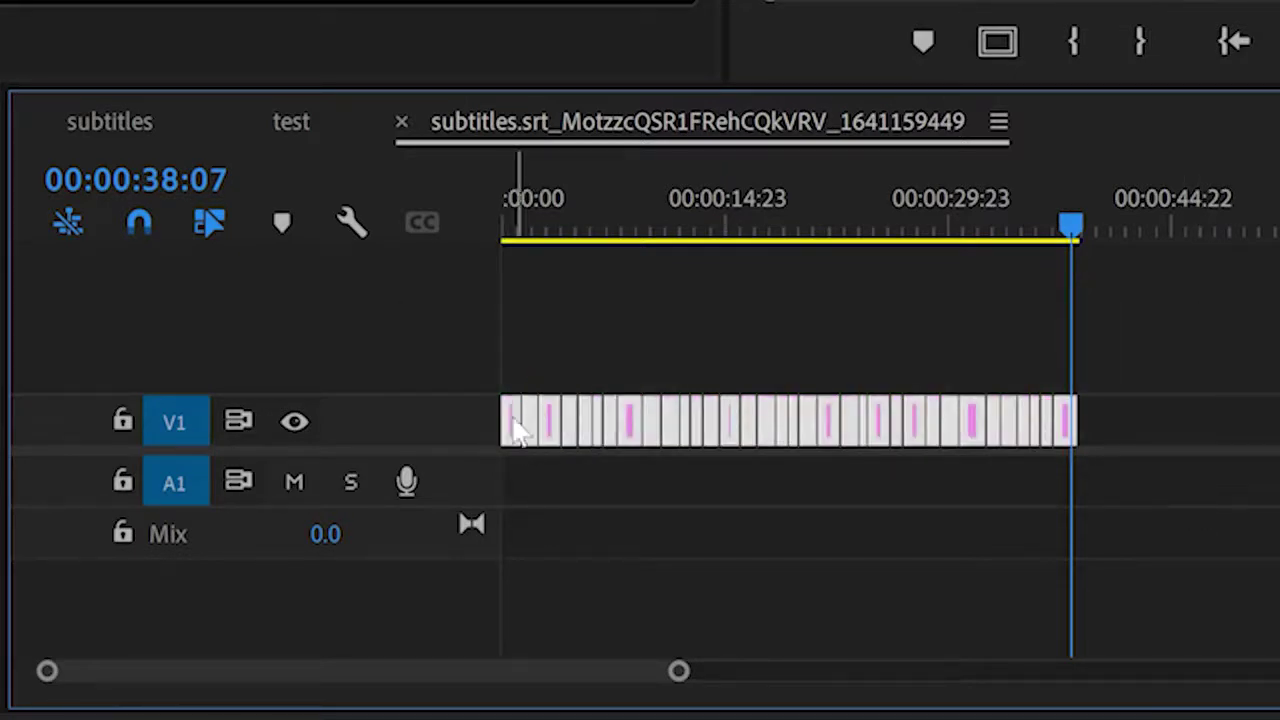
pyautogui.moveTo(517, 428)
pyautogui.mouseDown()
pyautogui.moveTo(190, 155)
pyautogui.moveTo(246, 137)
pyautogui.moveTo(374, 151)
pyautogui.moveTo(322, 157)
pyautogui.moveTo(580, 320)
pyautogui.moveTo(584, 357)
pyautogui.moveTo(521, 343)
pyautogui.mouseUp()
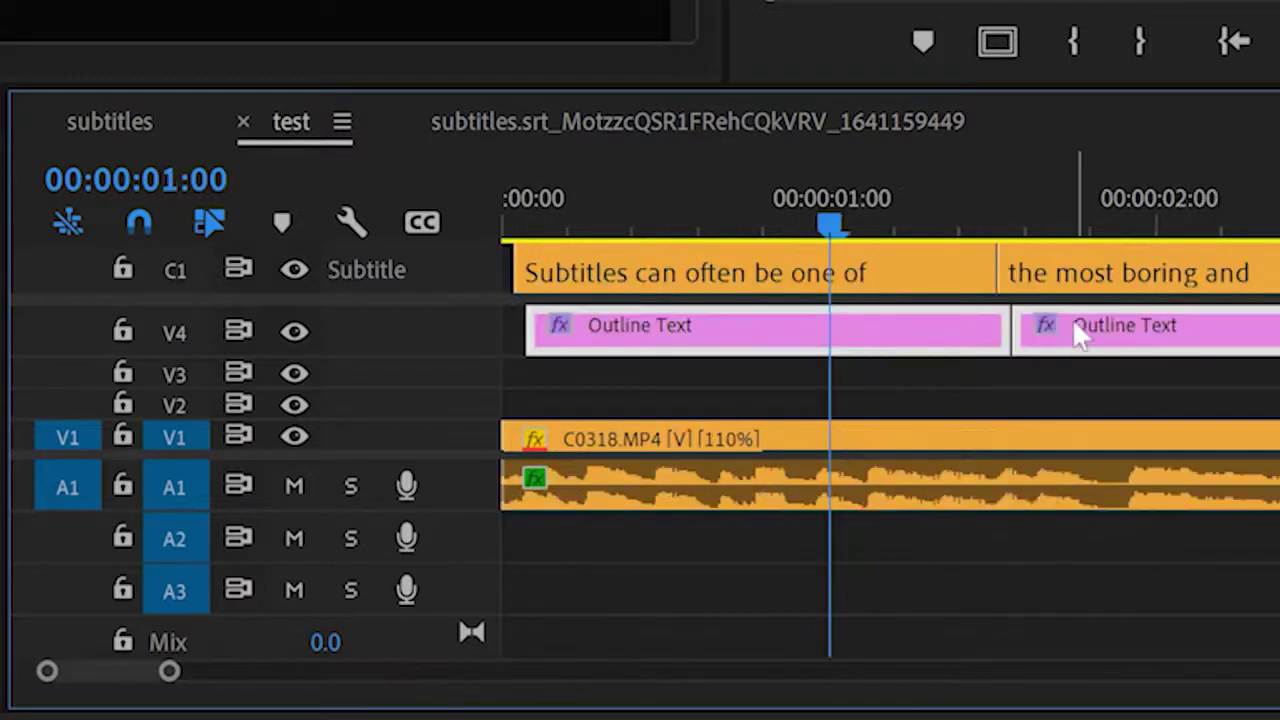
pyautogui.moveTo(1072, 320); pyautogui.dragTo(1065, 338)
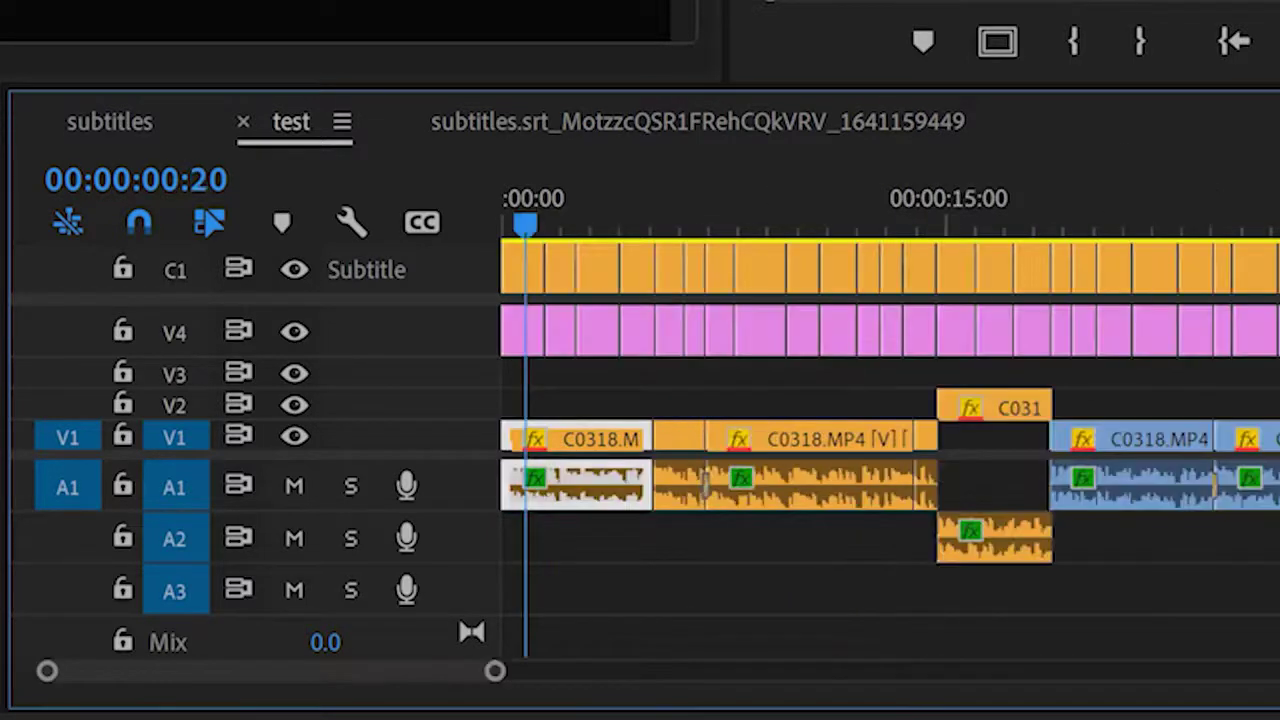
# Delete the original C1 caption track and play from the start to preview the V4 subtitles
pyautogui.moveTo(1215, 298); pyautogui.dragTo(465, 290)
pyautogui.rightClick(468, 266)
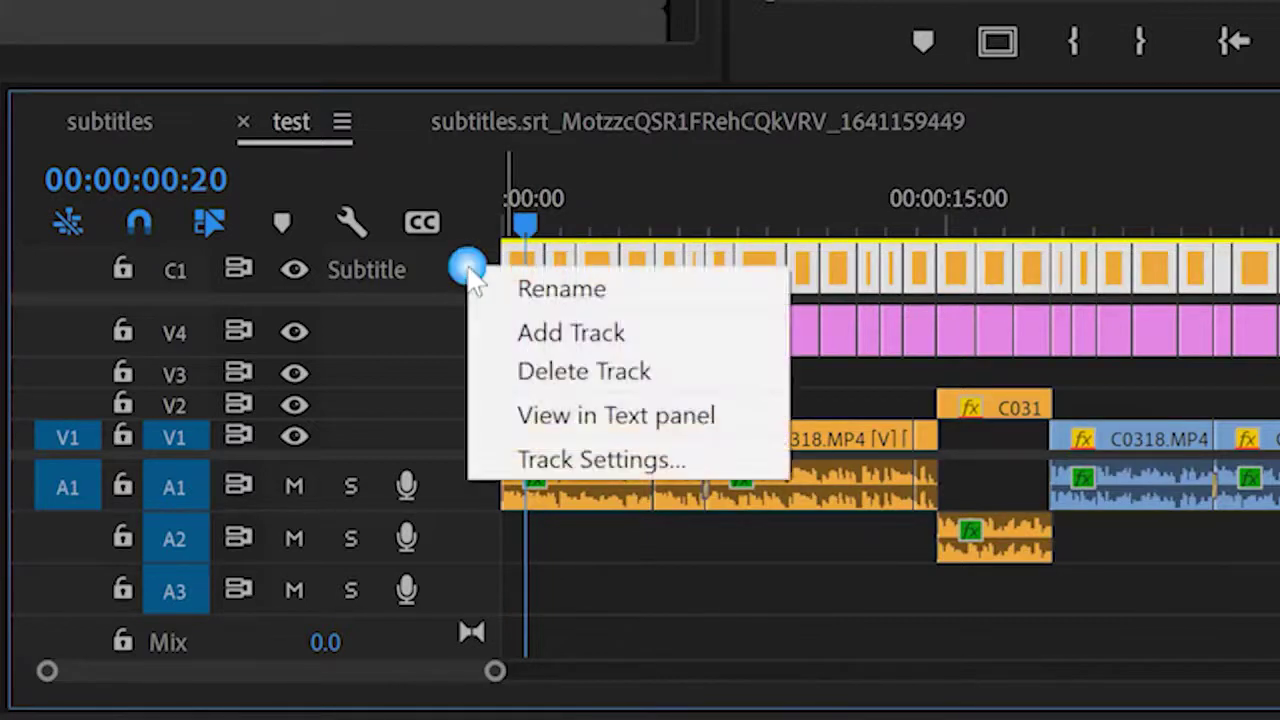
pyautogui.click(538, 386)
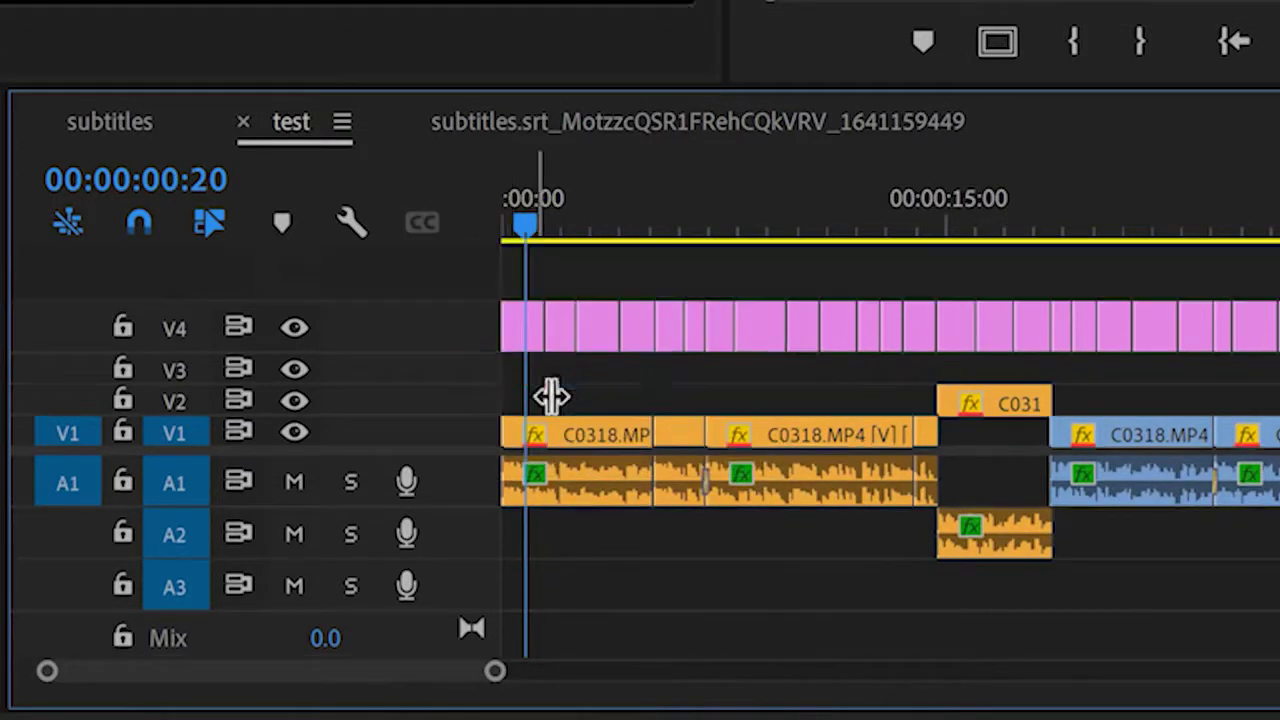
pyautogui.moveTo(514, 680); pyautogui.dragTo(236, 680)
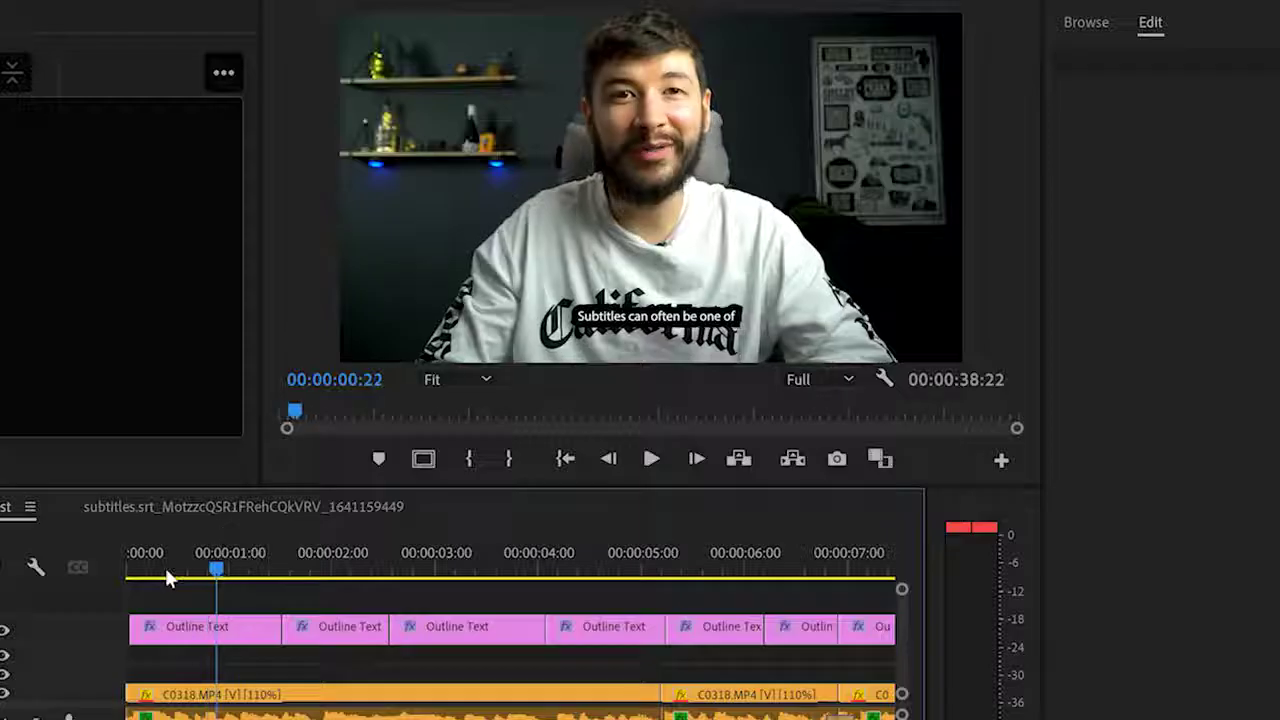
pyautogui.click(530, 234)
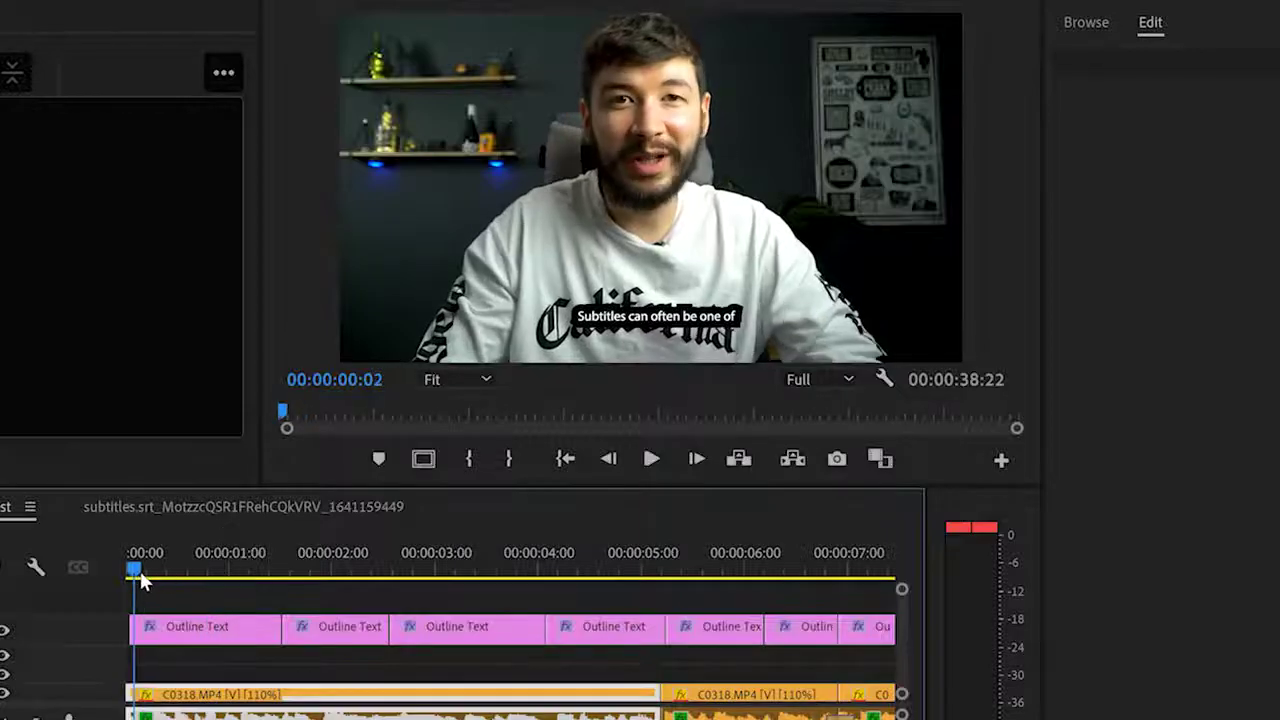
pyautogui.press('space')
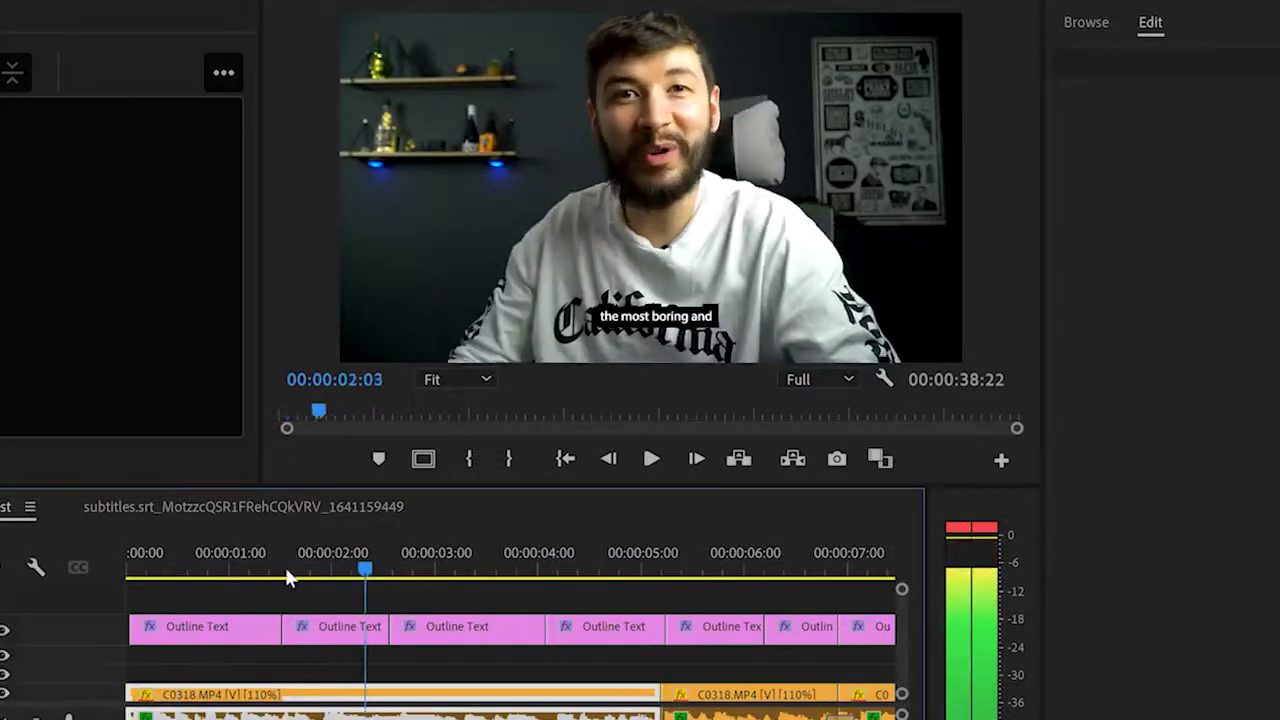
pyautogui.click(216, 568)
# Set the first subtitle's font size to 100, turn off its black stroke, and select all its text
pyautogui.click(226, 636)
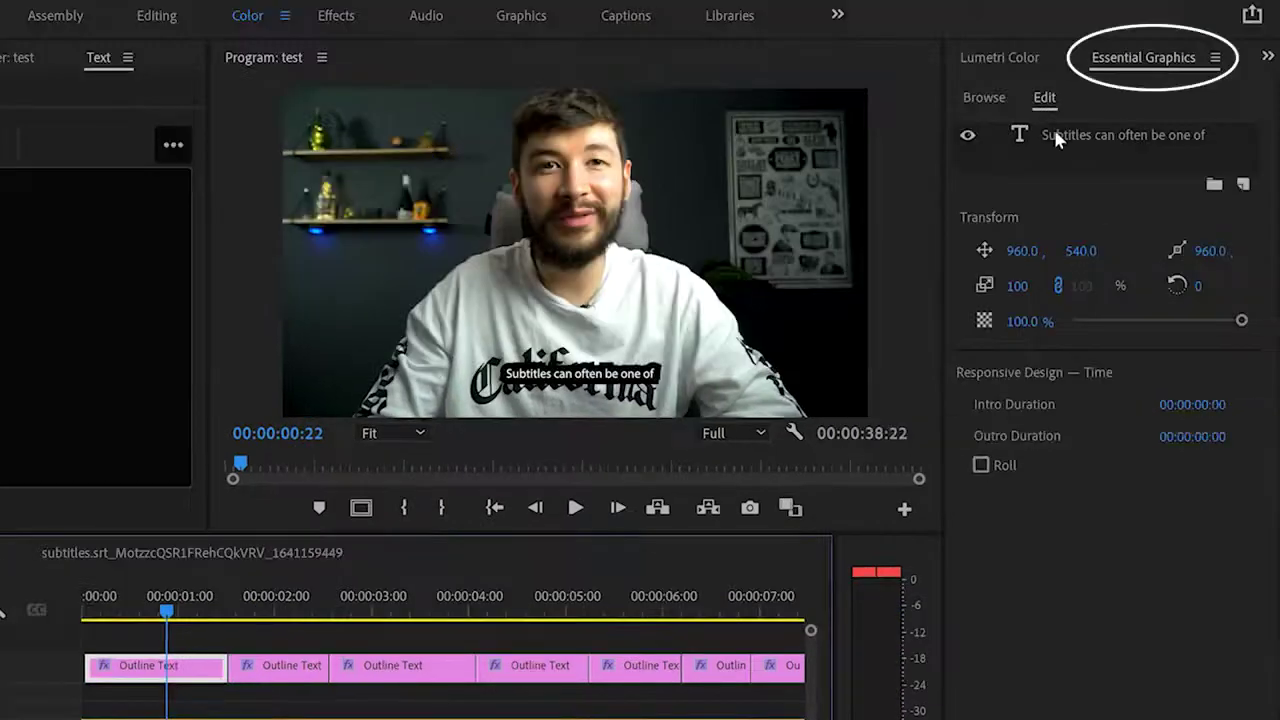
pyautogui.click(1055, 135)
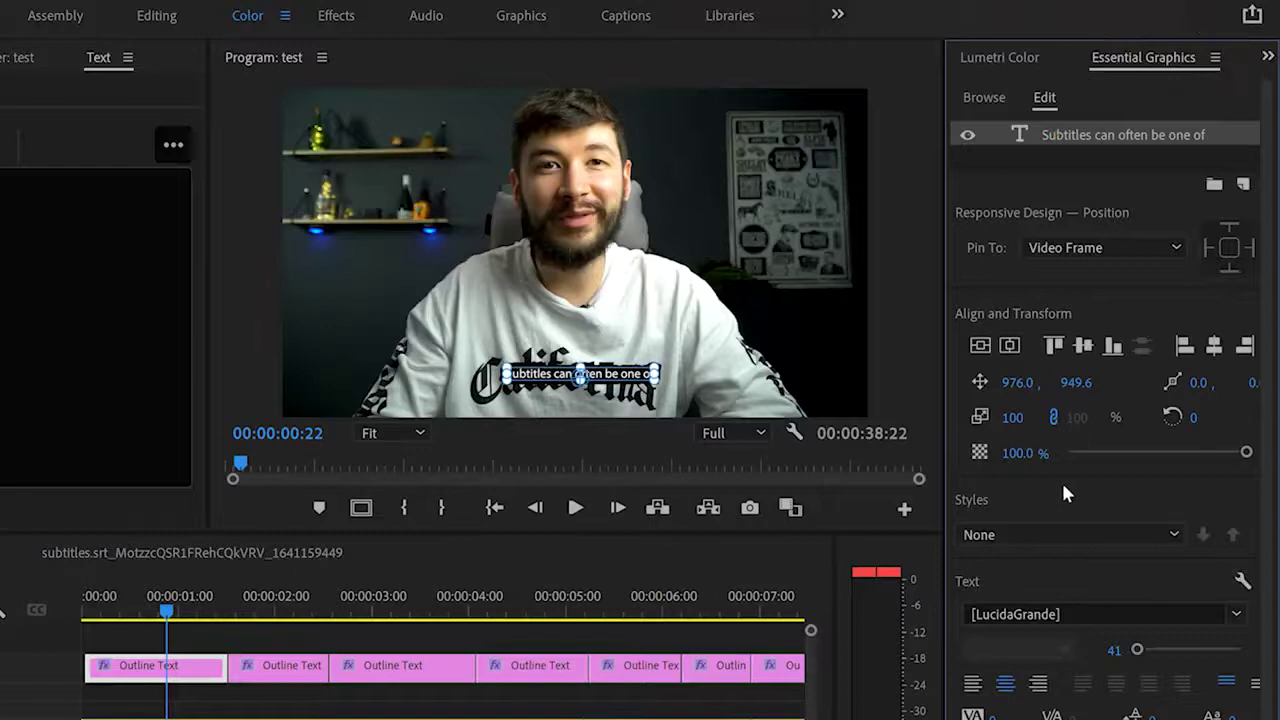
pyautogui.click(1108, 650)
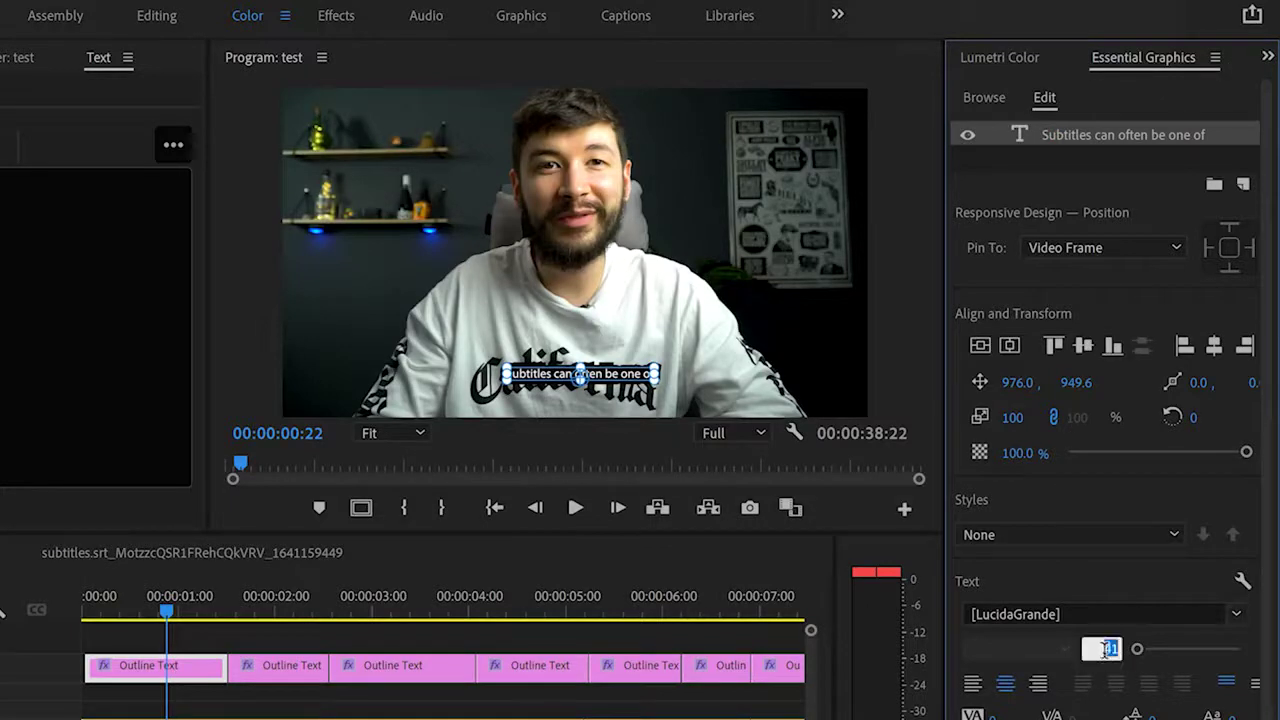
pyautogui.press('Return')
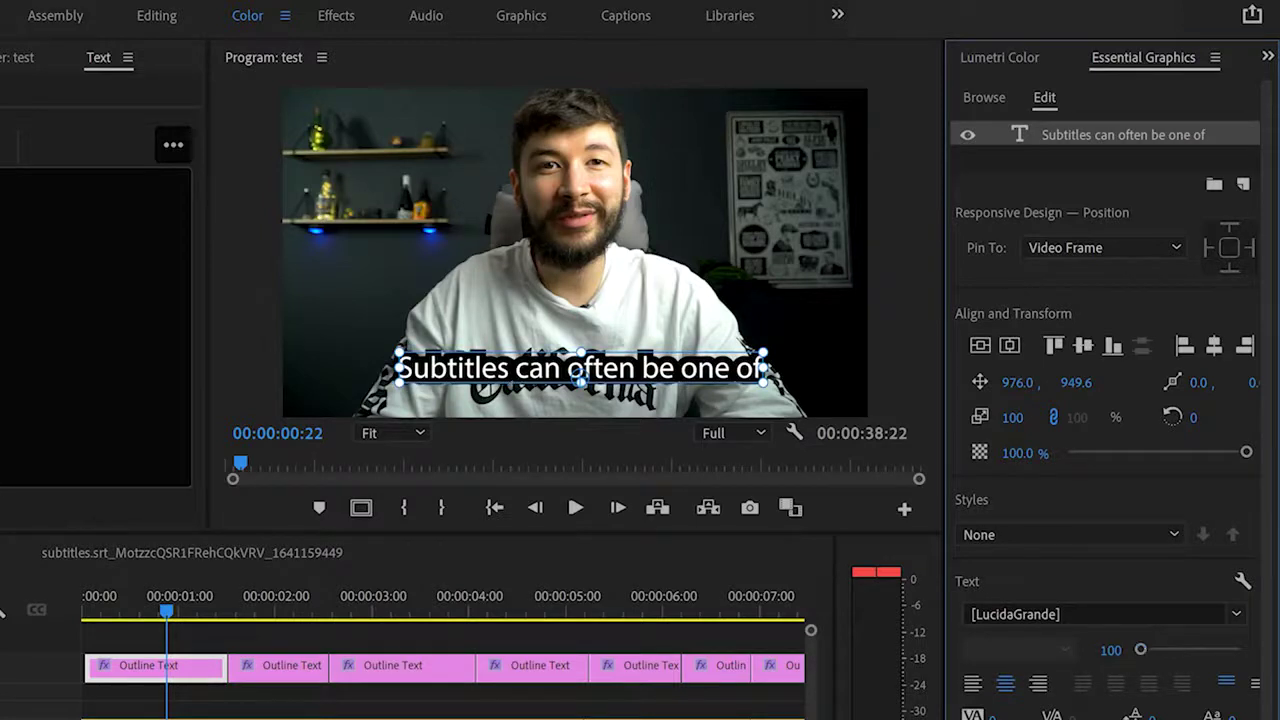
pyautogui.scroll(-2, 1100, 600)
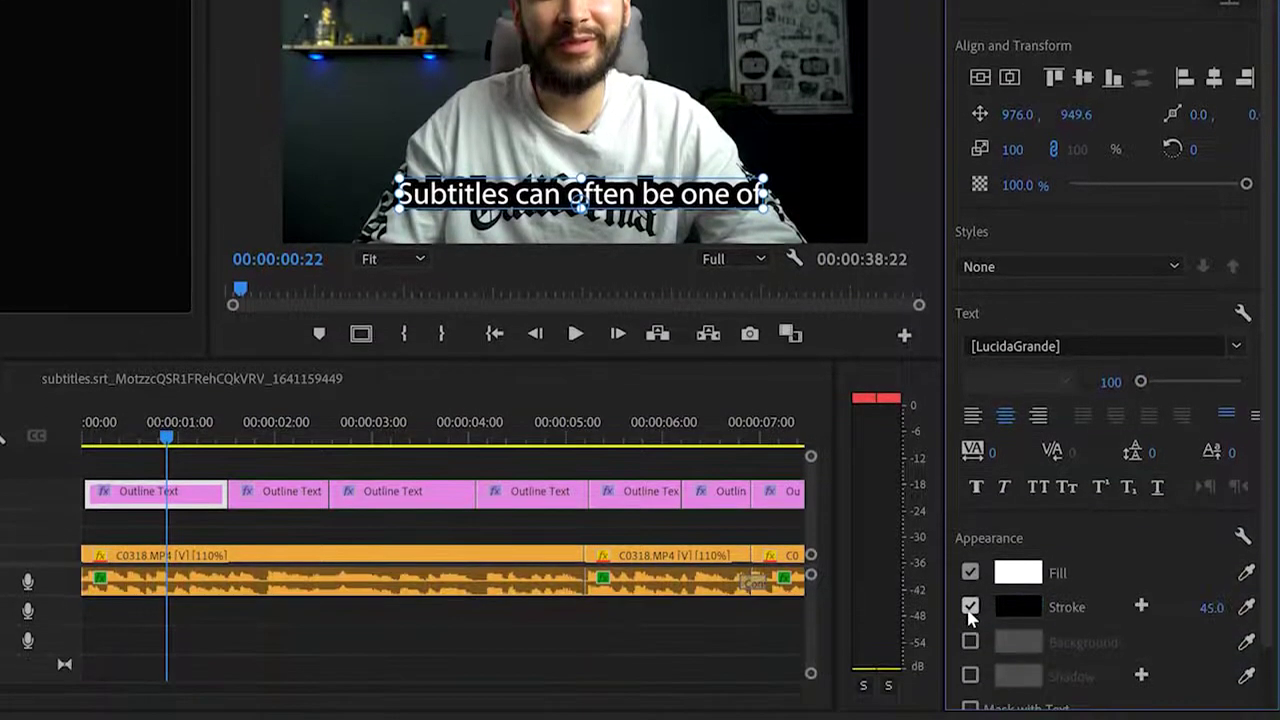
pyautogui.click(970, 607)
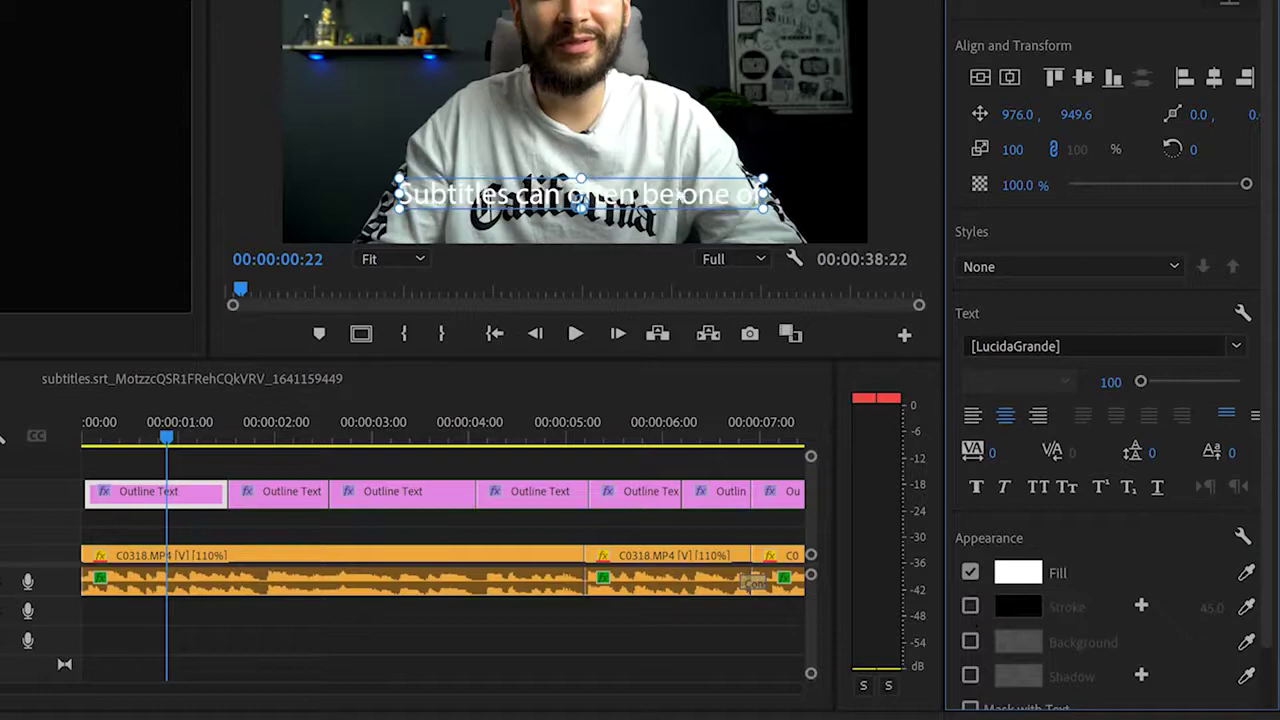
pyautogui.doubleClick(679, 196)
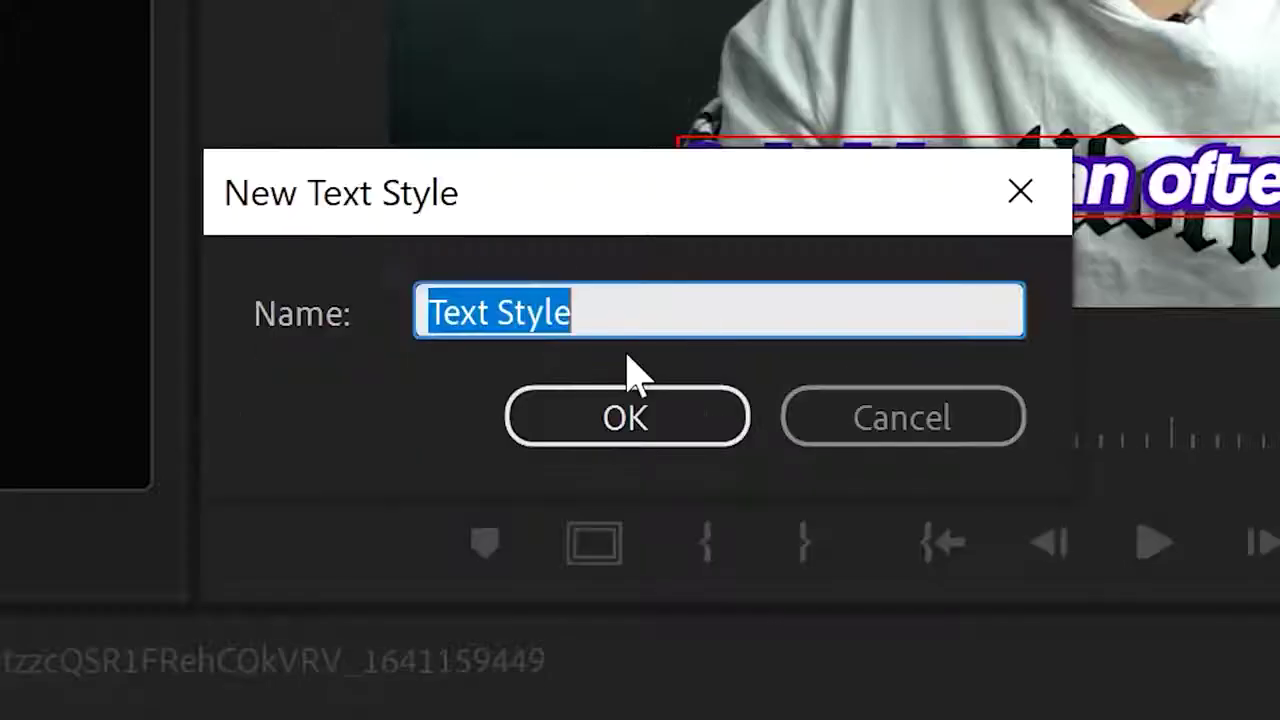
# Name the new text style 'subtitle' and apply it to all caption clips on V4
pyautogui.write('subtitles')
pyautogui.press('Return')
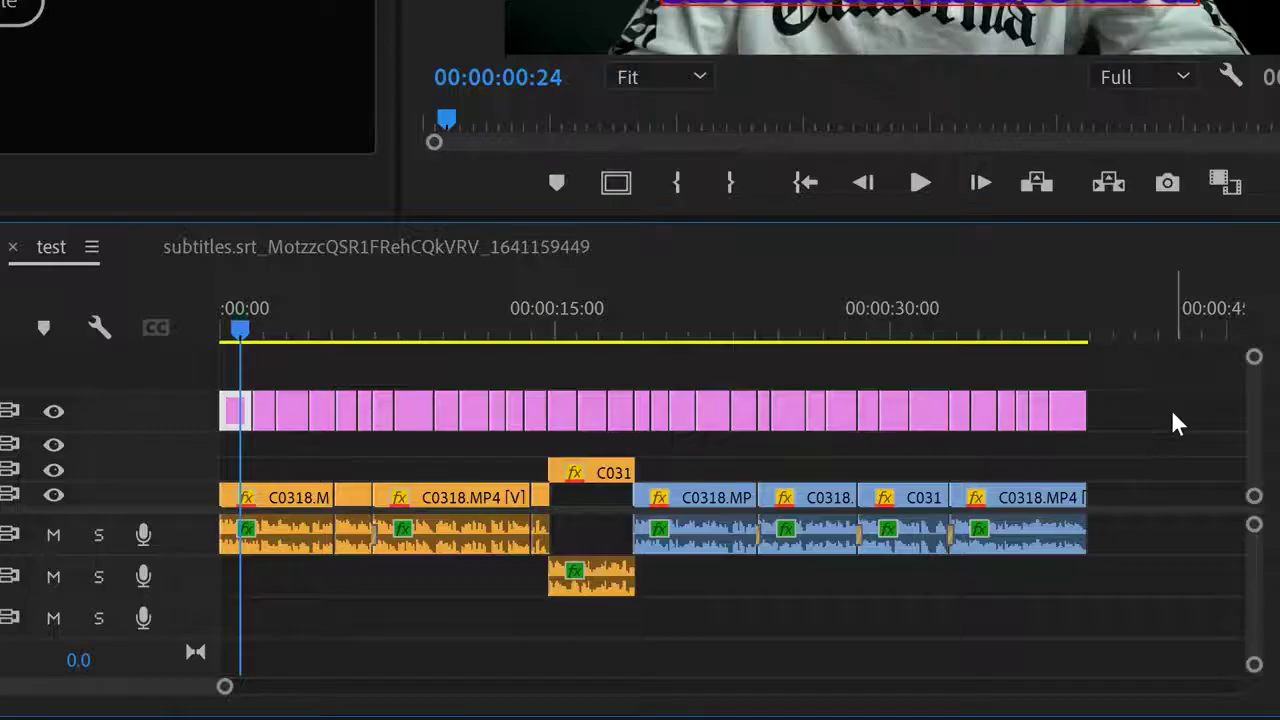
pyautogui.moveTo(1171, 423); pyautogui.dragTo(175, 372)
pyautogui.moveTo(105, 466); pyautogui.dragTo(818, 425)
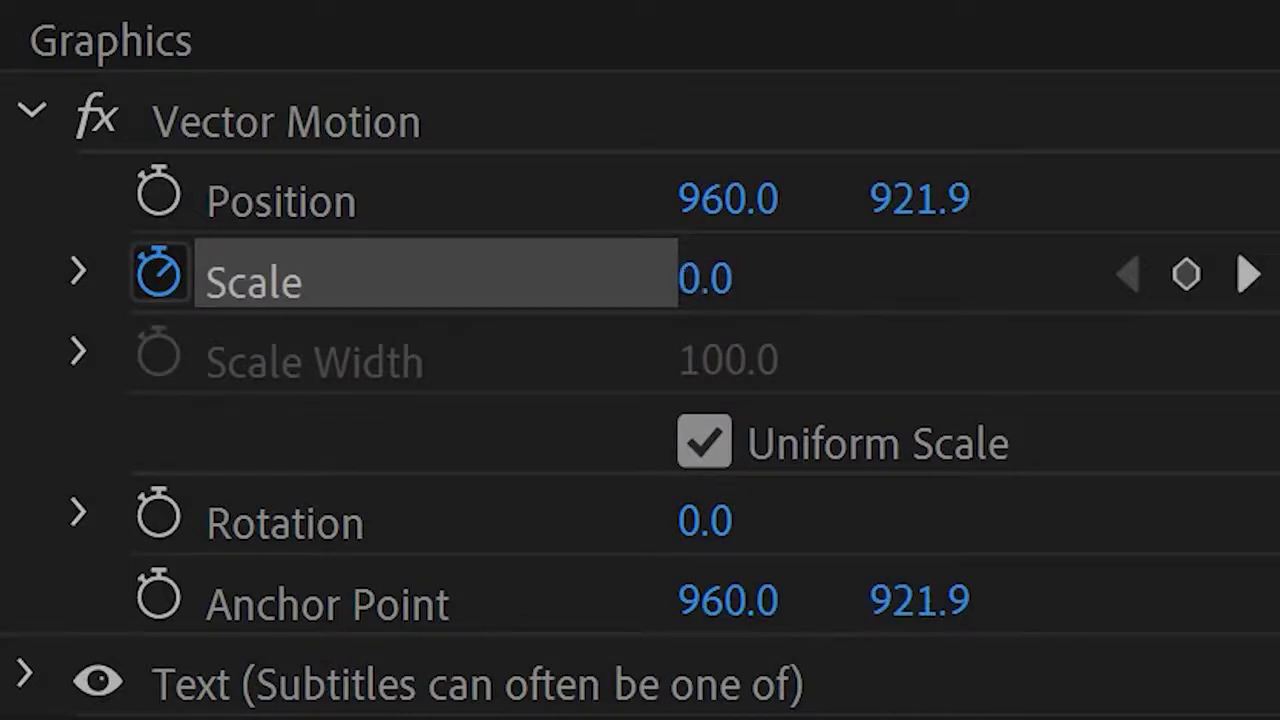
# Add a Scale keyframe at 100 and save the zoom as a Vector Motion Preset anchored to In Point
pyautogui.click(157, 275)
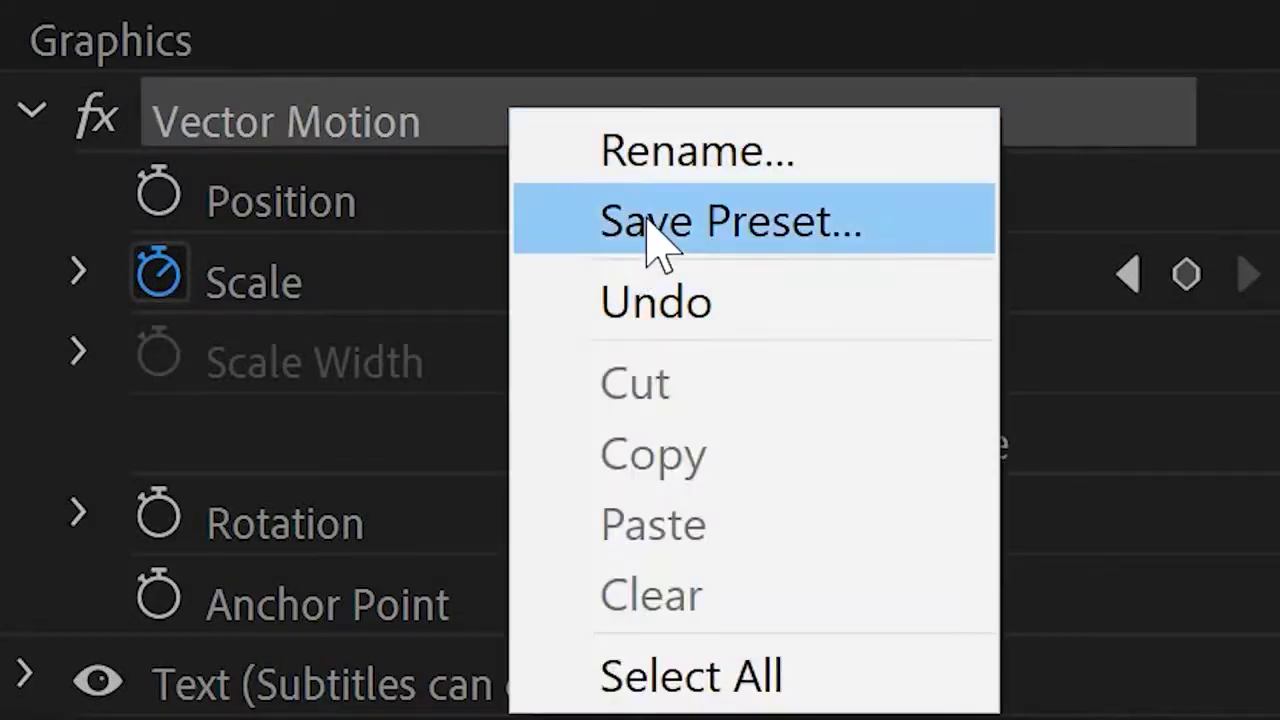
pyautogui.click(646, 222)
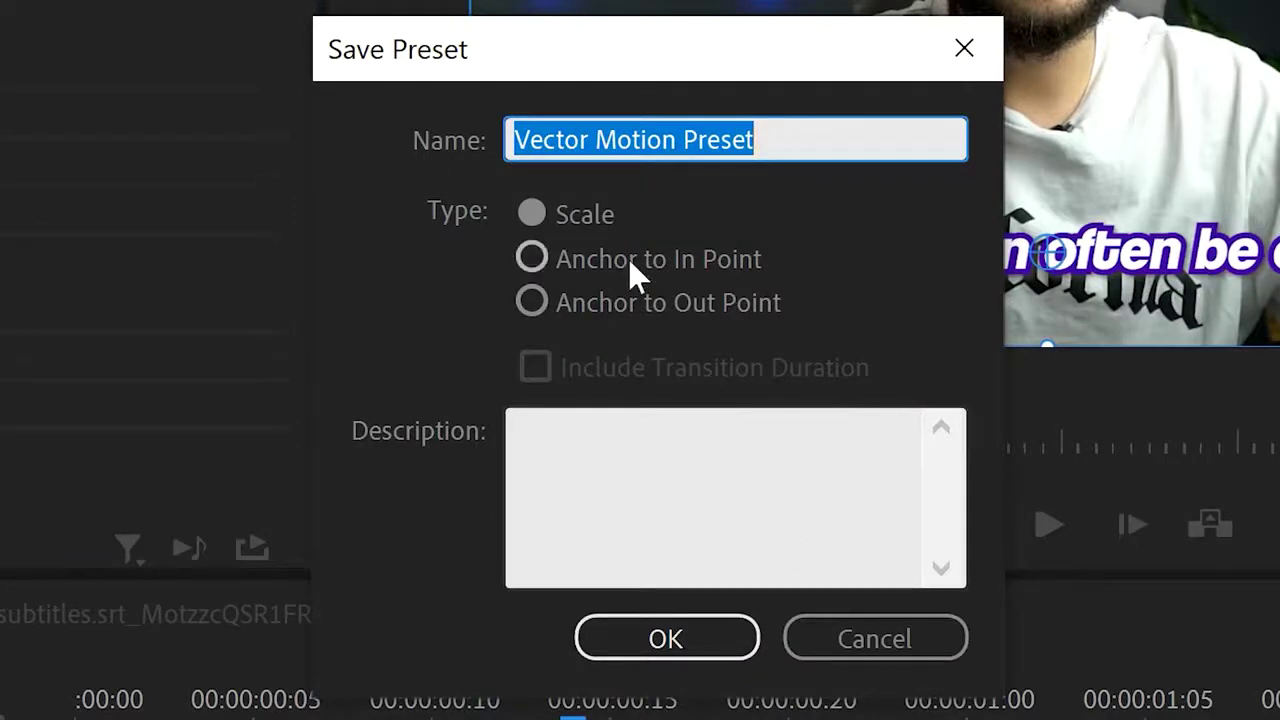
pyautogui.click(630, 262)
pyautogui.click(655, 640)
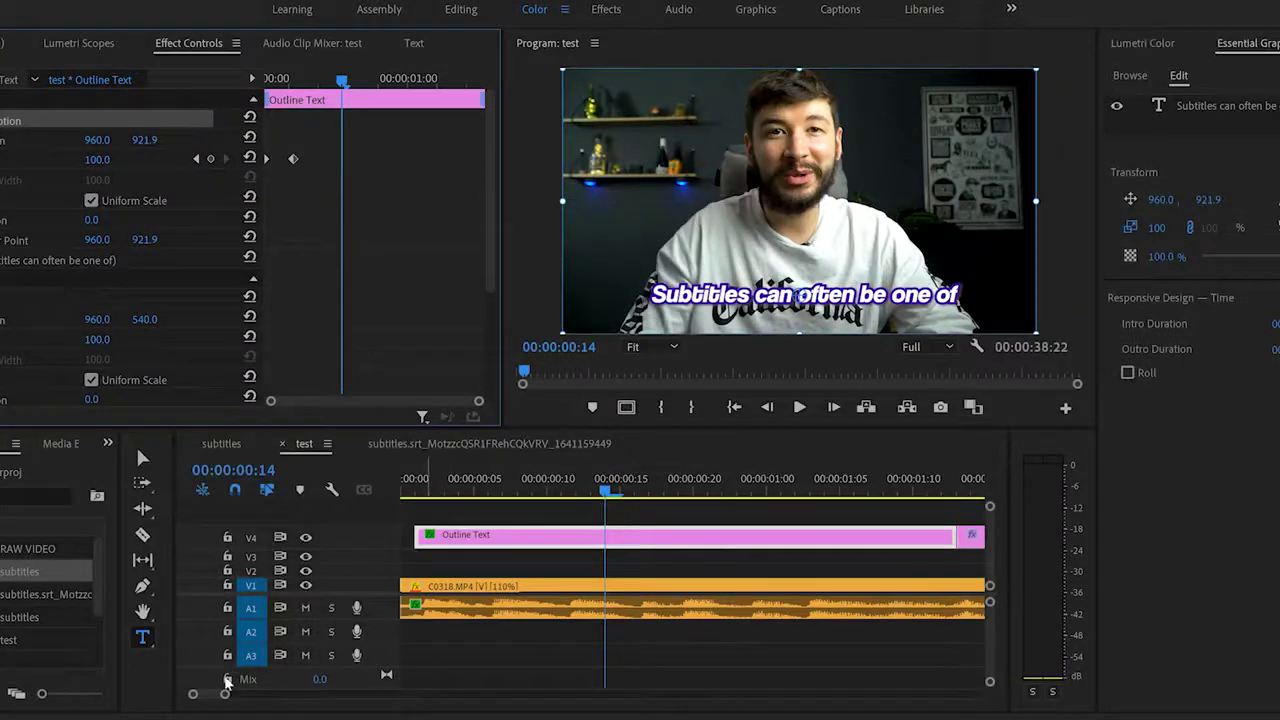
# Zoom out to the full sequence, play it from the start, and resume playback around 13 seconds
pyautogui.moveTo(226, 681); pyautogui.dragTo(449, 688)
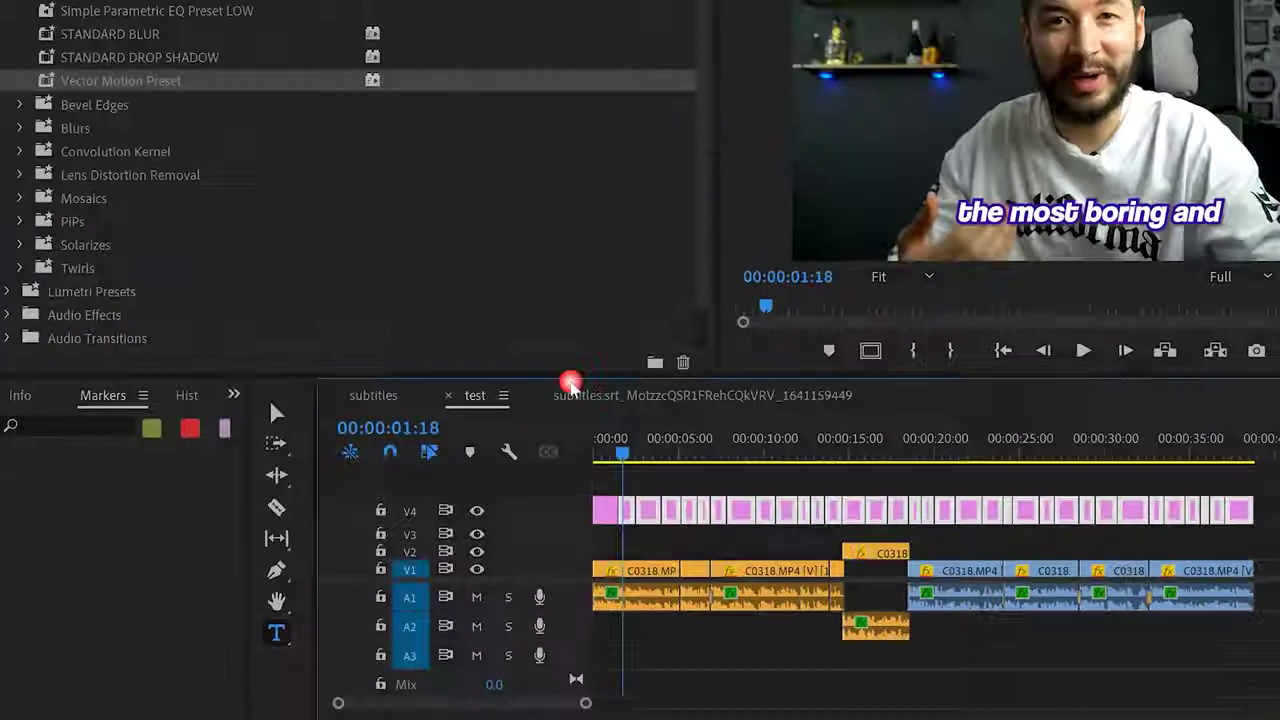
pyautogui.press('Home')
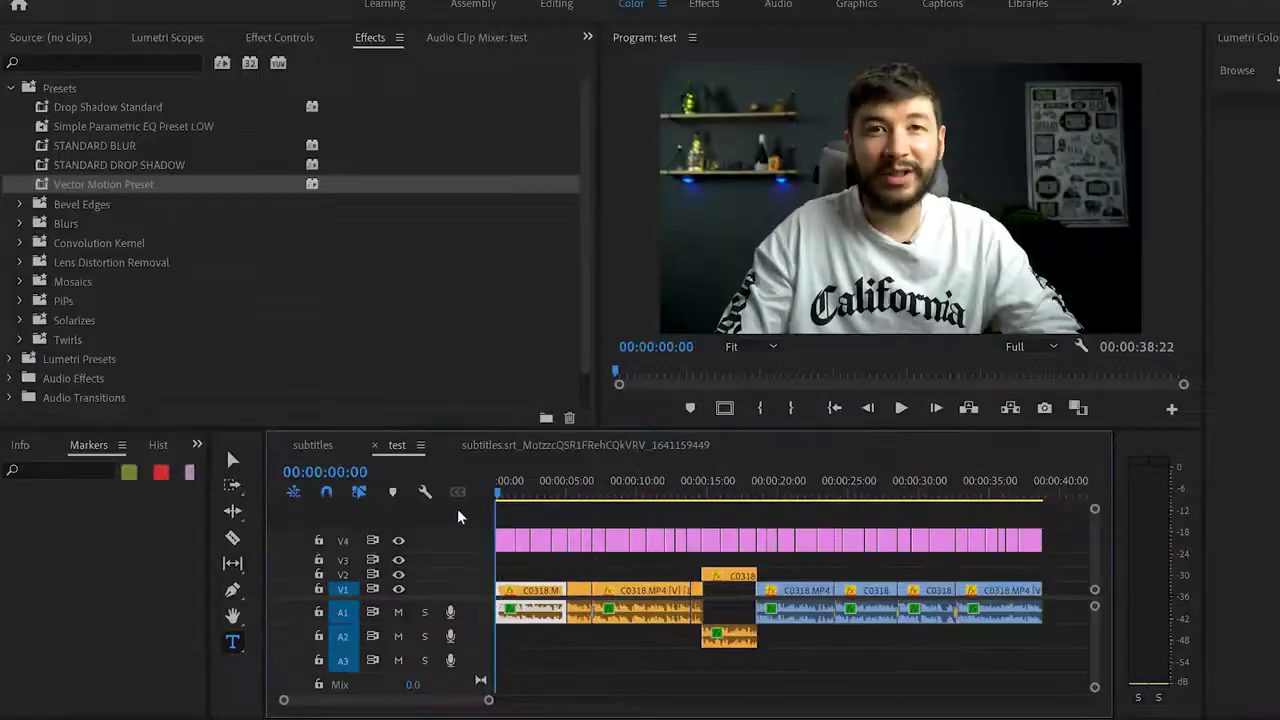
pyautogui.press('space')
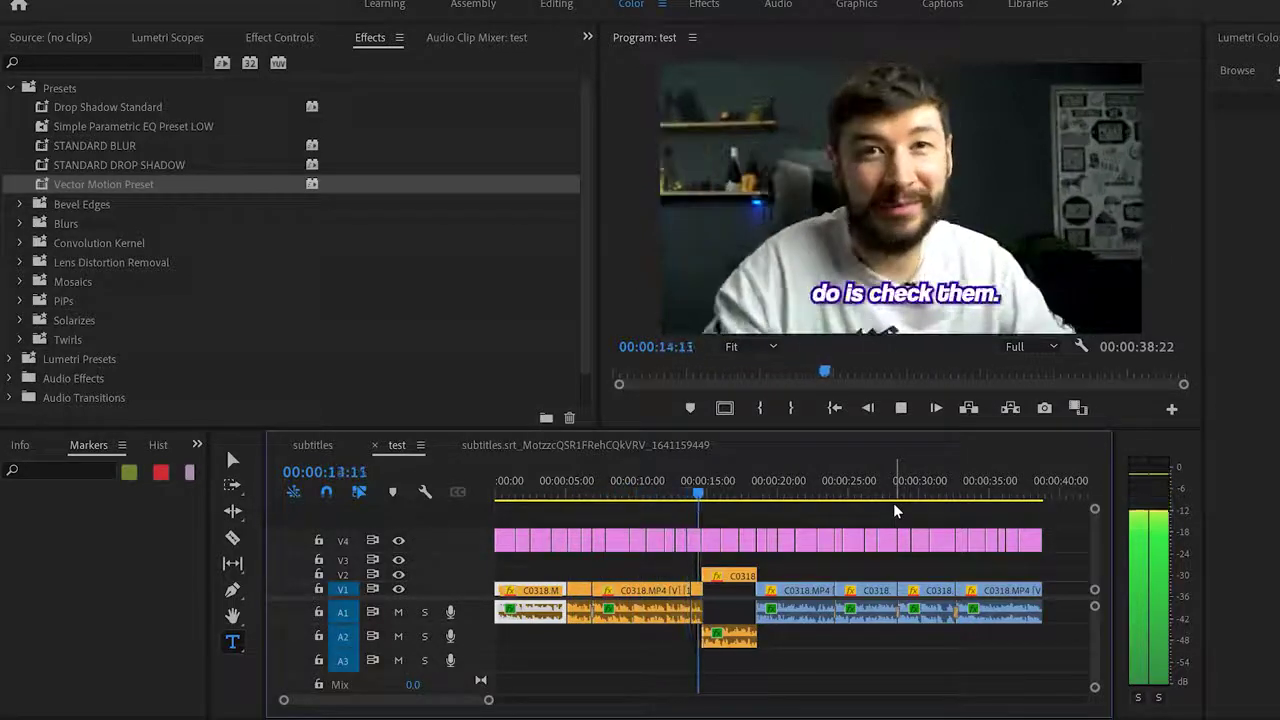
pyautogui.moveTo(690, 510); pyautogui.dragTo(720, 519)
pyautogui.press('space')
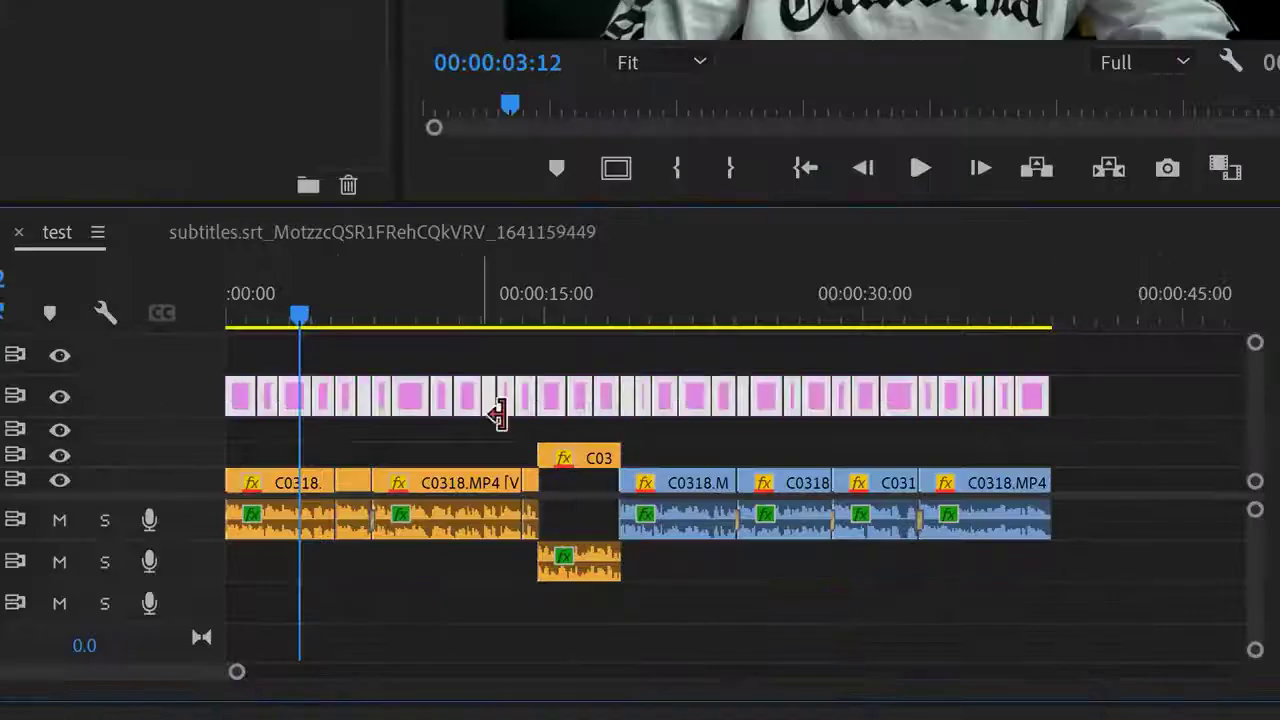
# Nest the subtitle clips and apply Timewarp to Nested Sequence 01, confirming its speed value
pyautogui.rightClick(498, 415)
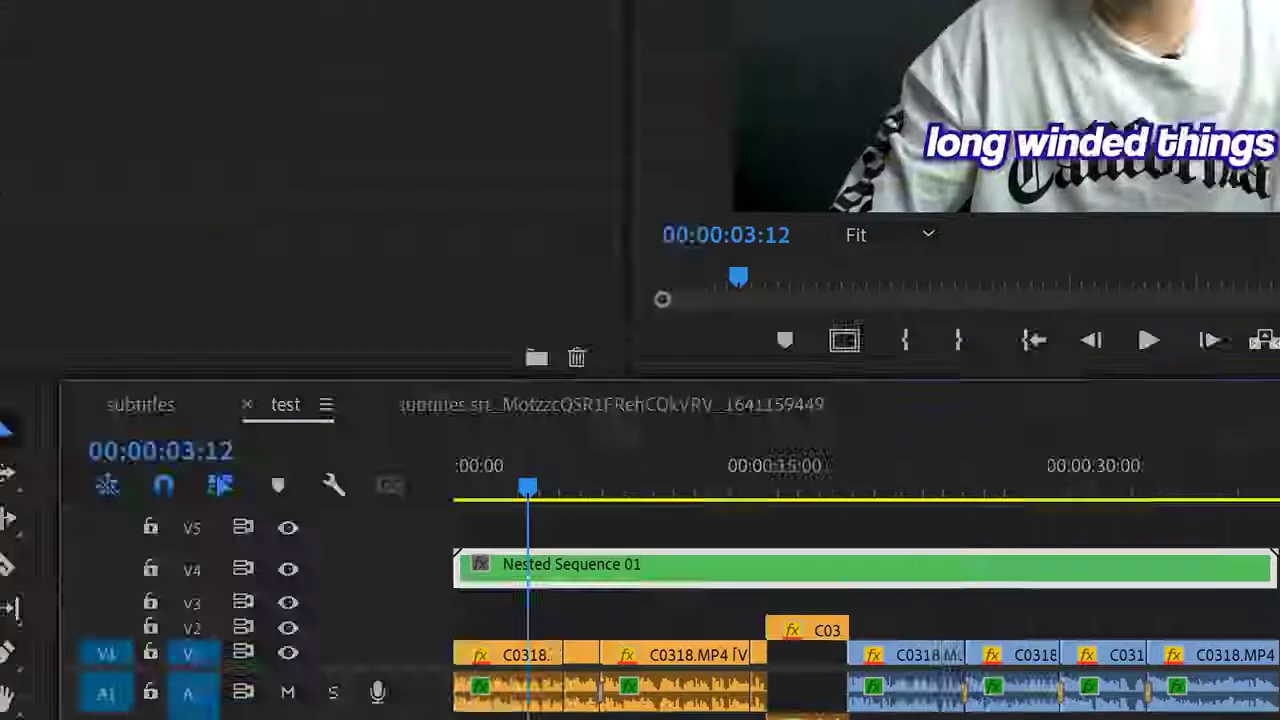
pyautogui.moveTo(150, 314); pyautogui.dragTo(357, 405)
pyautogui.click(355, 356)
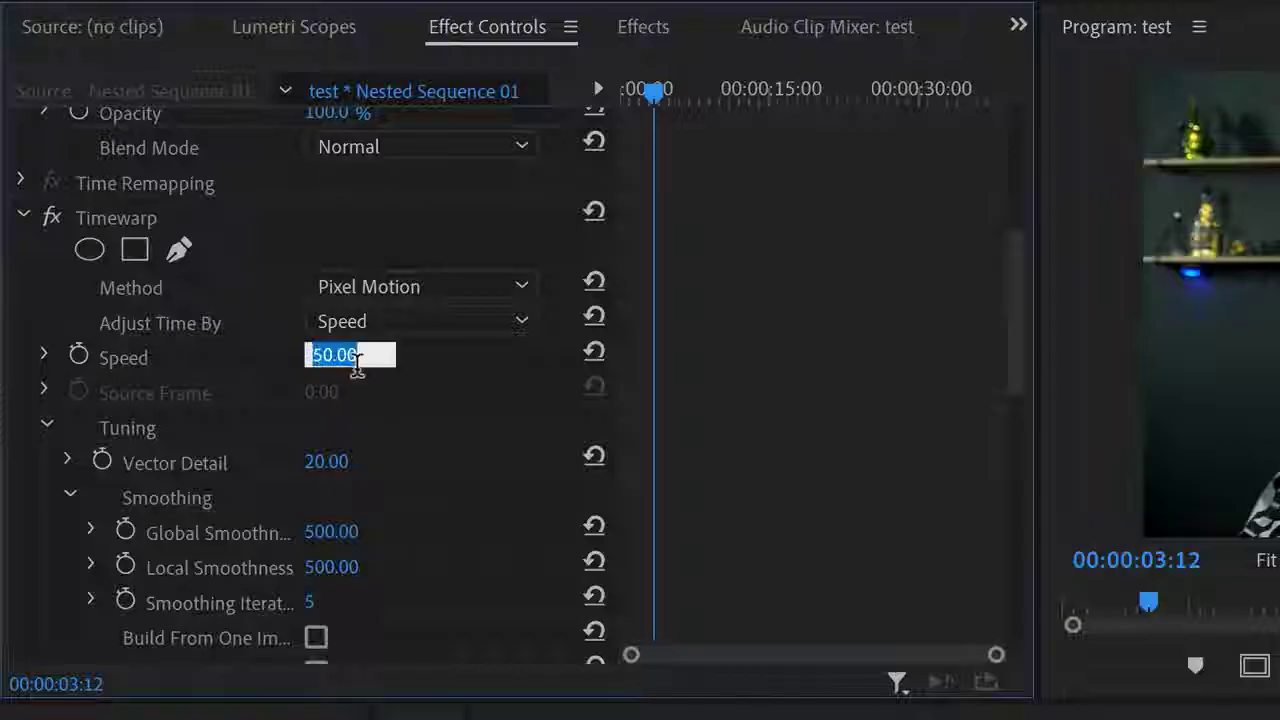
pyautogui.press('Return')
# Enable Timewarp motion blur and set Shutter Control to Manual
pyautogui.scroll(-5, 341, 540)
pyautogui.click(316, 521)
pyautogui.scroll(-1, 404, 453)
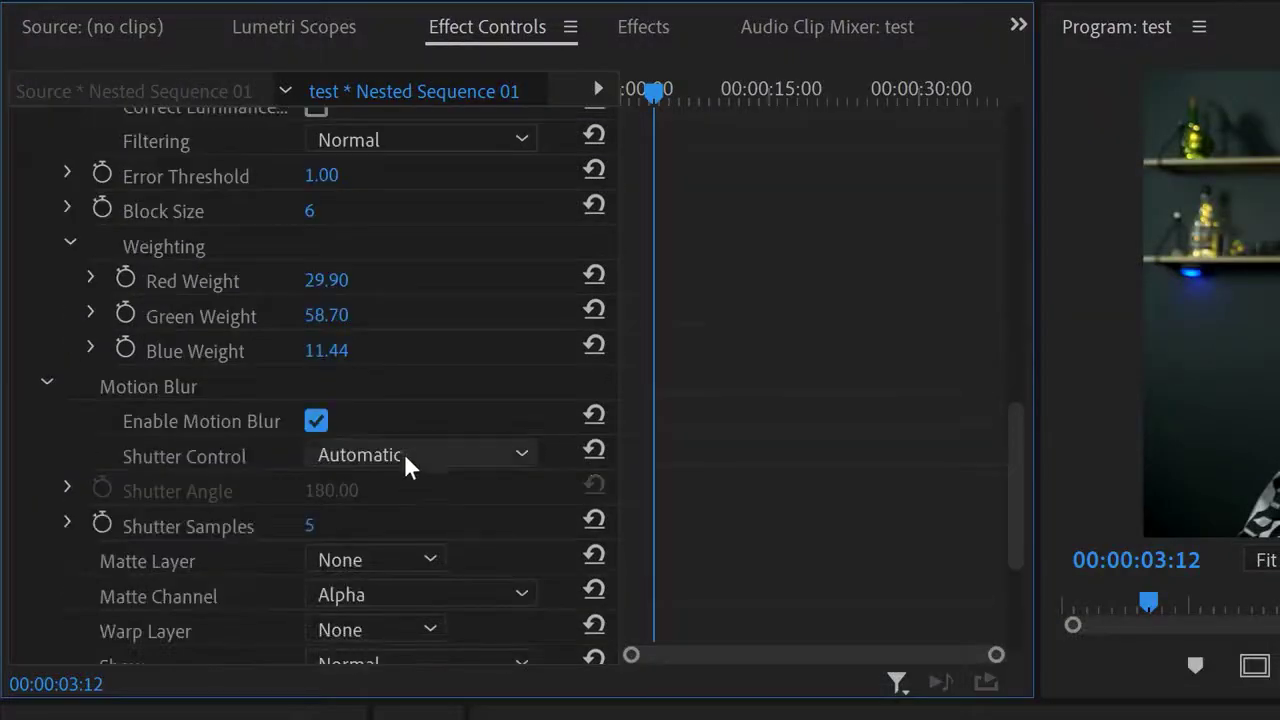
pyautogui.click(405, 449)
pyautogui.click(401, 490)
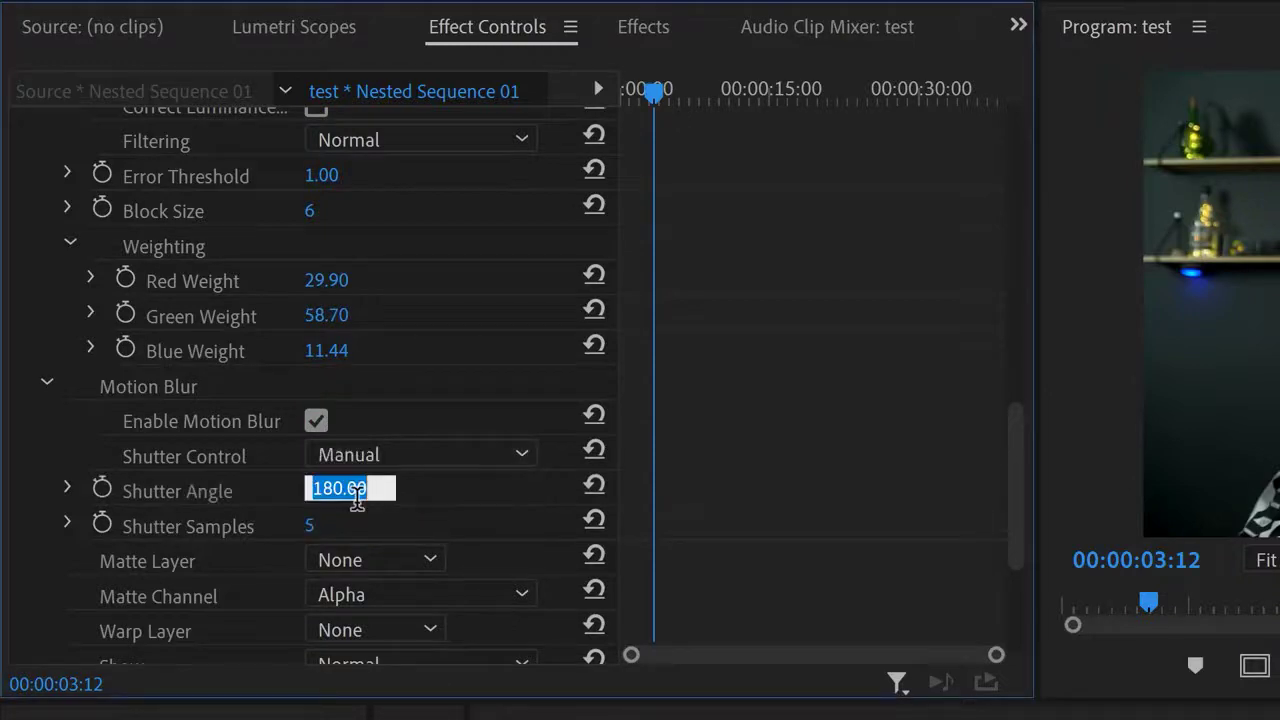
# Commit the 550 shutter angle and render previews for the whole sequence
pyautogui.click(432, 496)
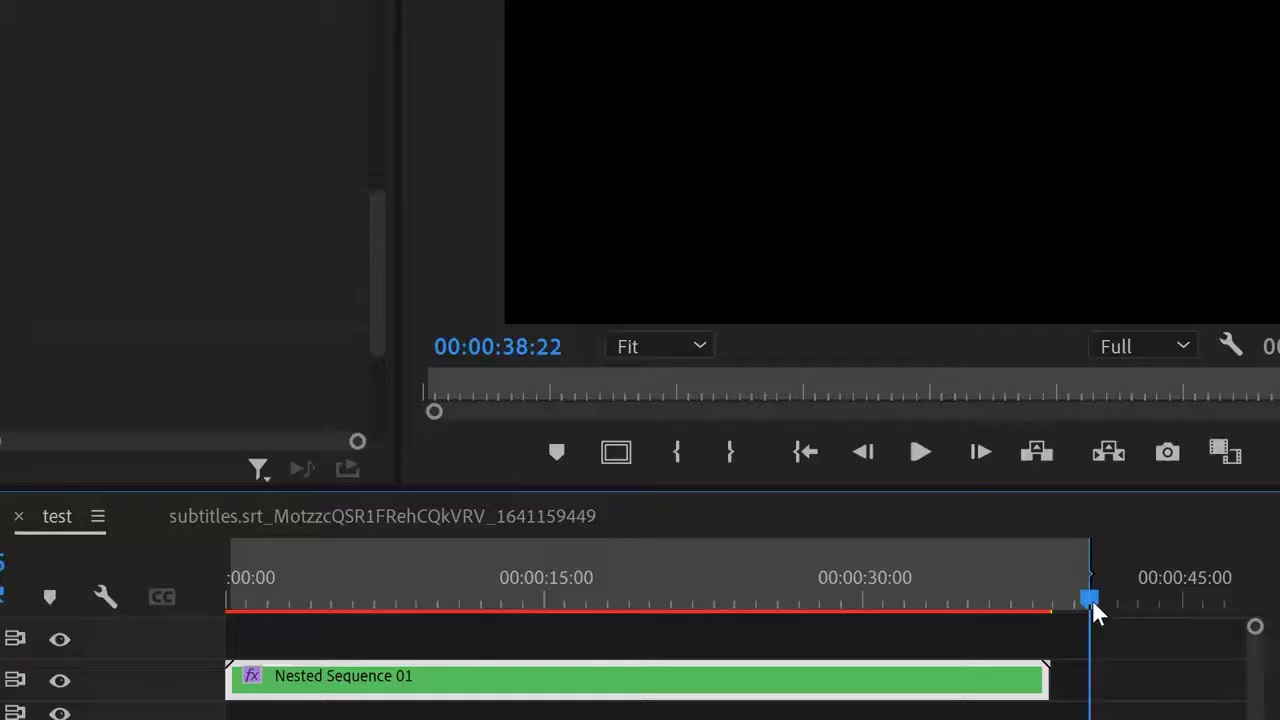
pyautogui.press('Return')
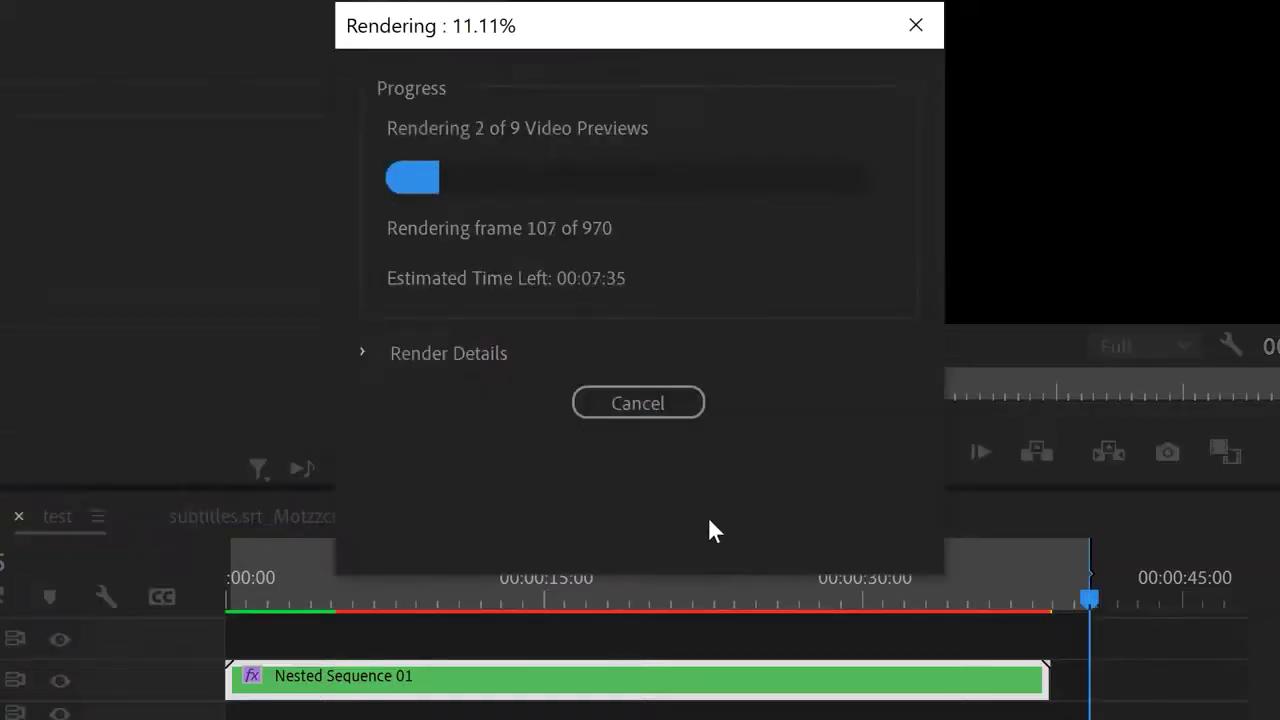